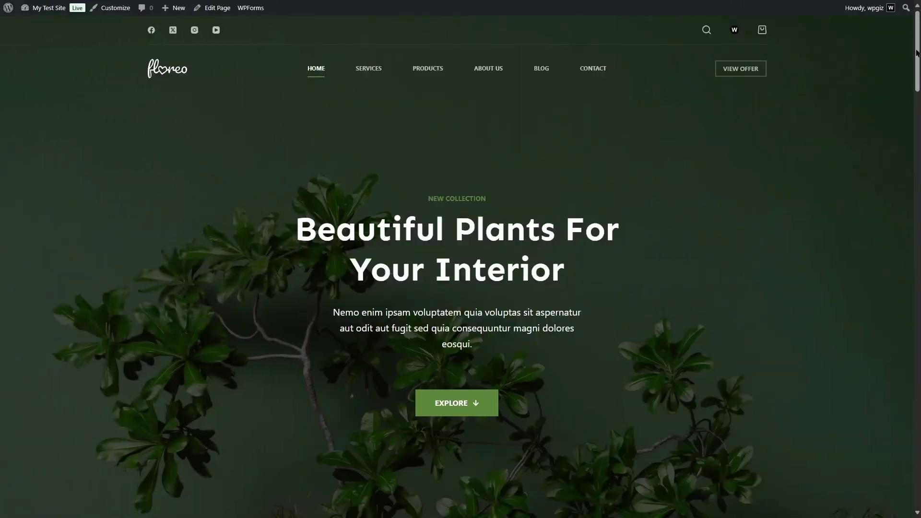
- Look through the store's home page, its products and the Augue Neque product page
scroll(837, 74, "down", 10)
scroll(397, 191, "down", 5)
left_click(446, 72)
scroll(446, 75, "down", 6)
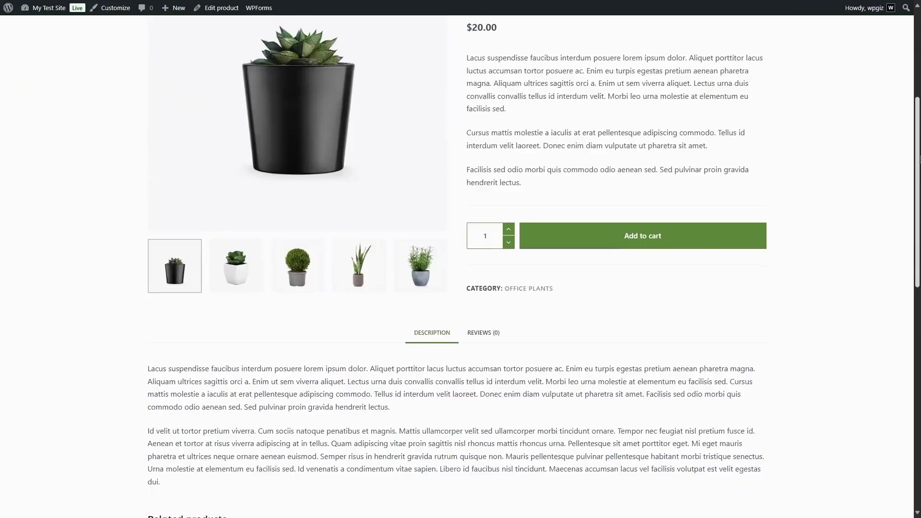
scroll(461, 269, "up", 5)
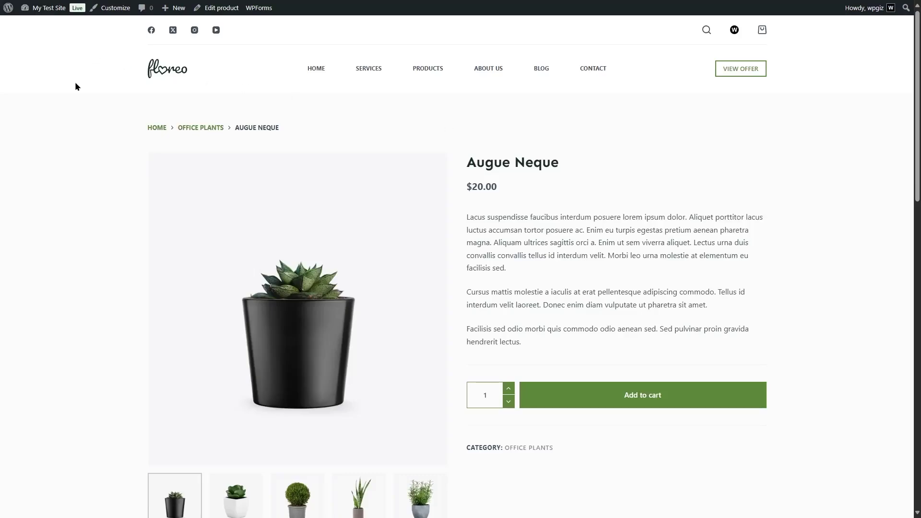
- From the WordPress dashboard, find the Dokan multivendor marketplace plugin by weDevs in the plugin directory, install it and activate it
mouse_move(48, 7)
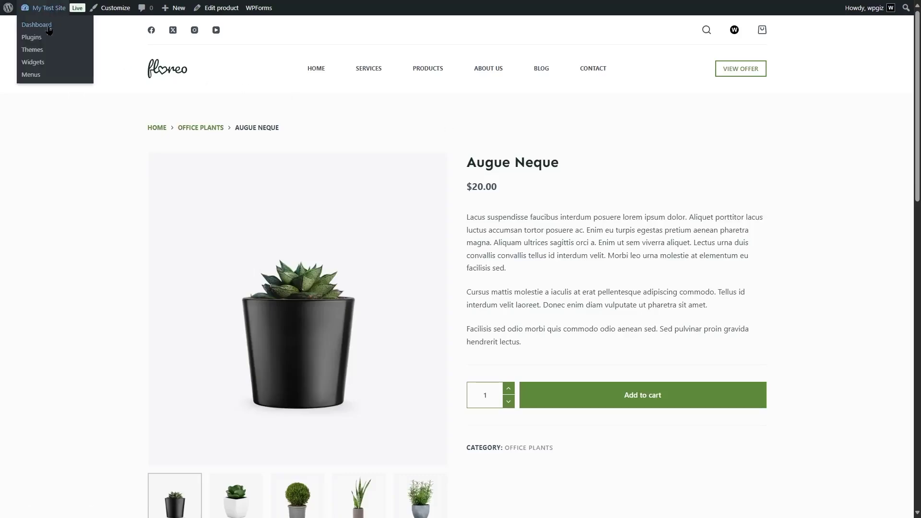
left_click(49, 28)
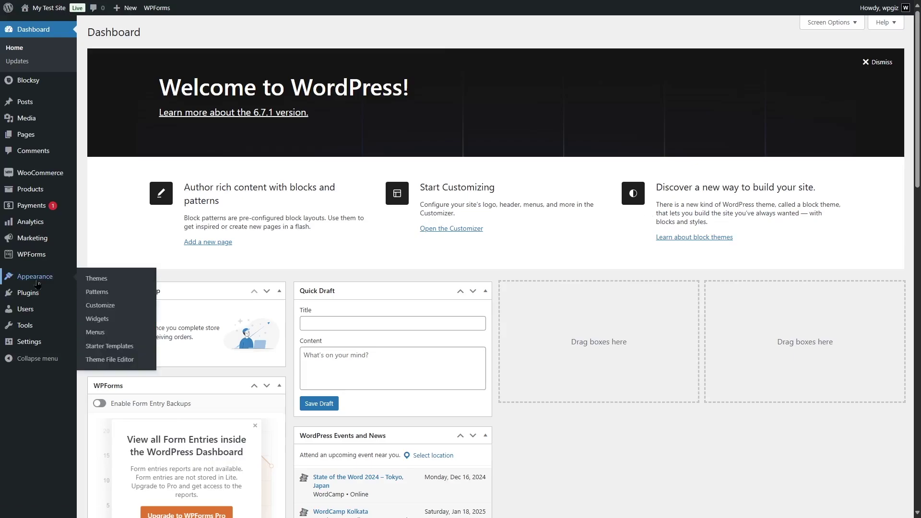
mouse_move(29, 293)
left_click(136, 316)
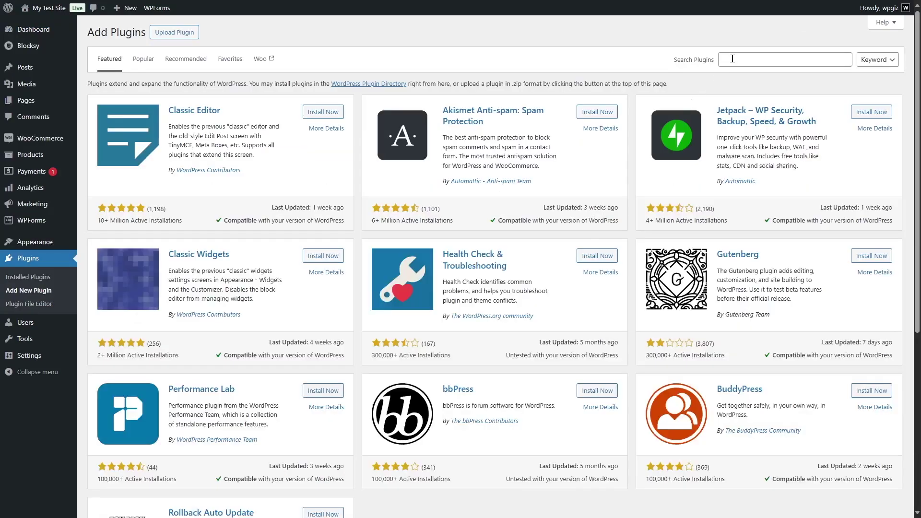
left_click(733, 59)
type("Dokan")
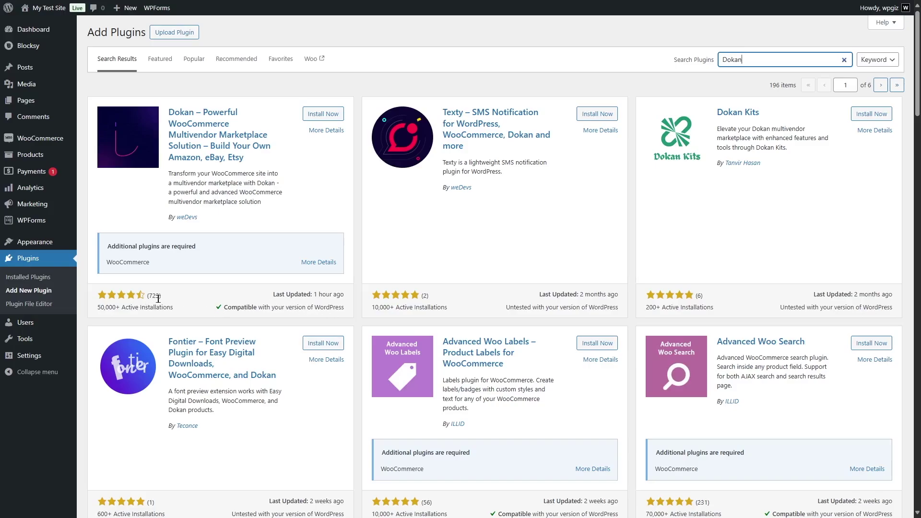
left_click(305, 116)
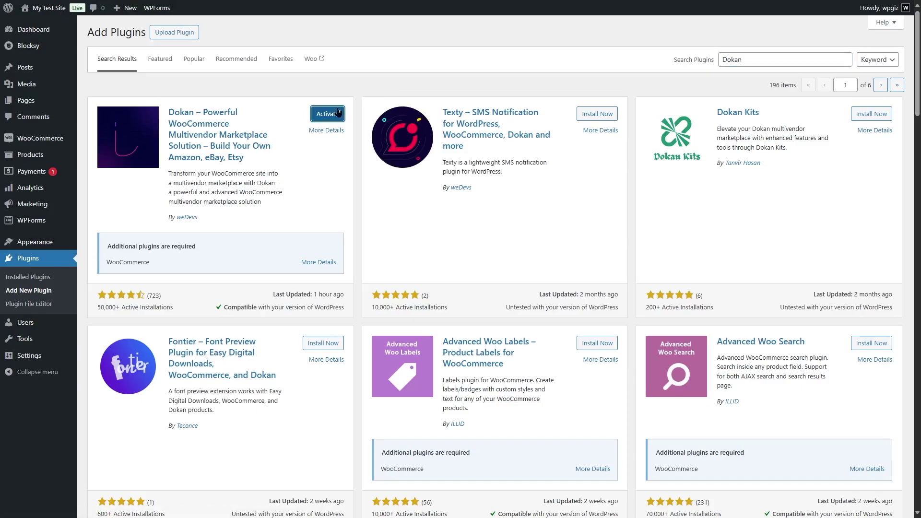
left_click(338, 113)
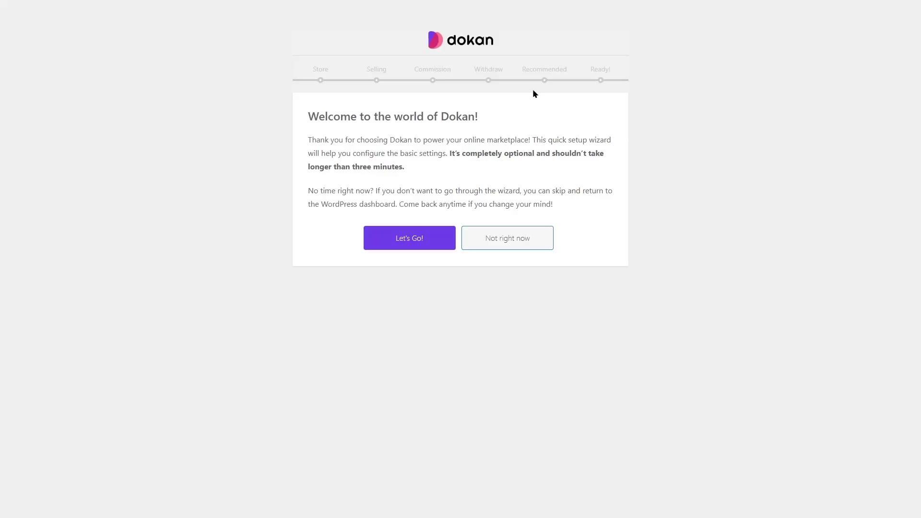
- Start the Dokan wizard and submit the store setup with Vendor as recipient of all fees, Google Maps as map source and Share Essentials off
left_click(410, 245)
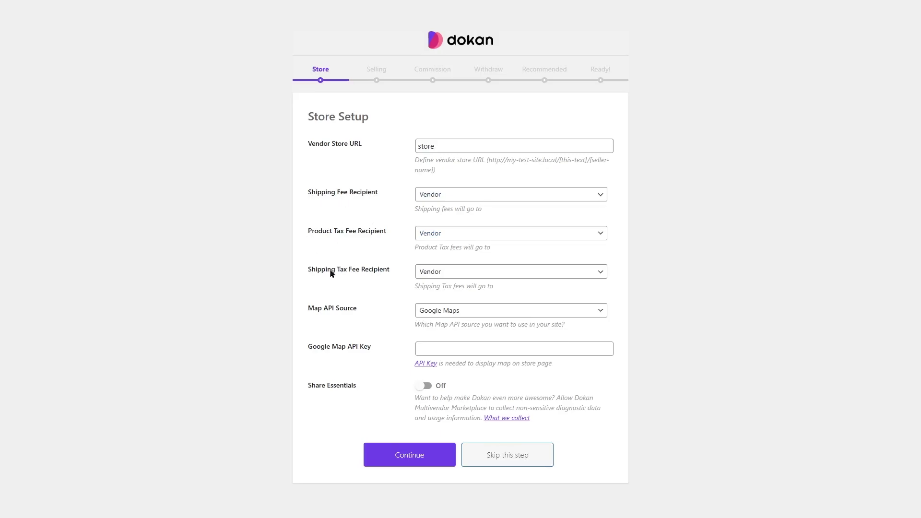
left_click(448, 199)
left_click(450, 199)
left_click(442, 234)
left_click(434, 250)
left_click(301, 325)
left_click(453, 312)
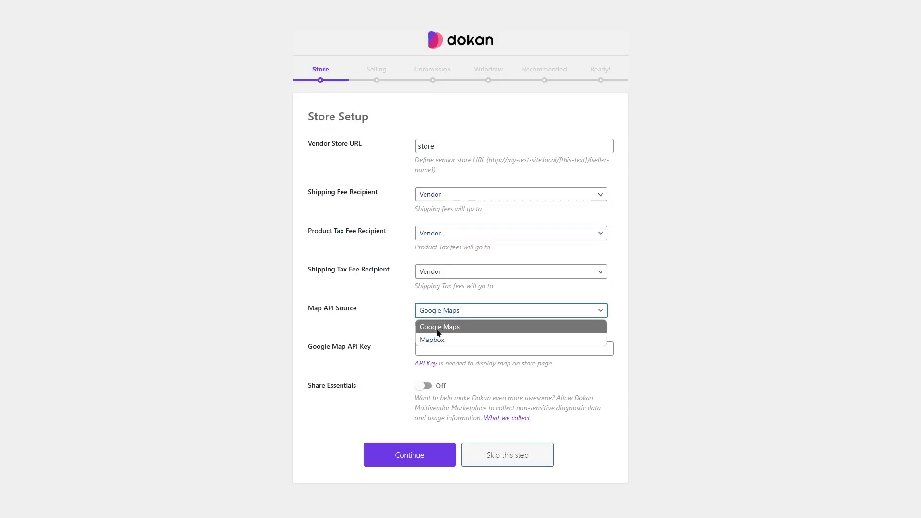
left_click(319, 352)
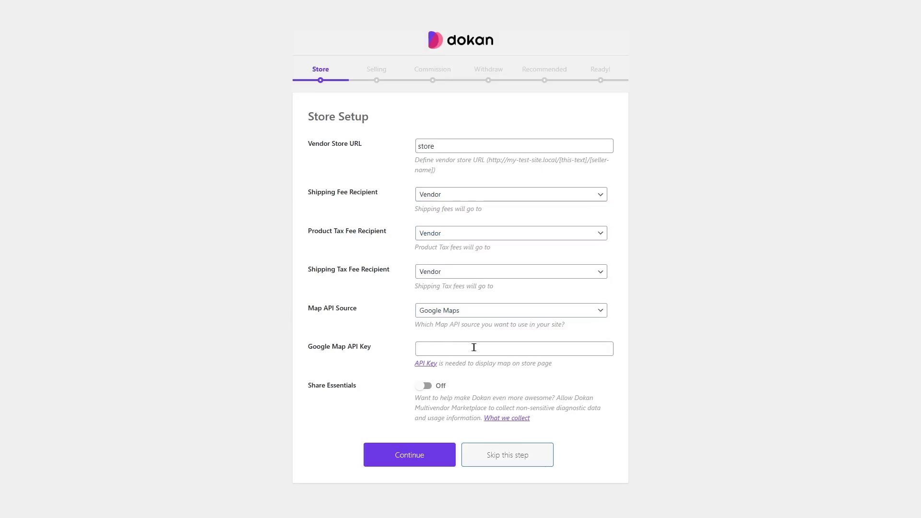
left_click(422, 386)
left_click(423, 387)
left_click(421, 460)
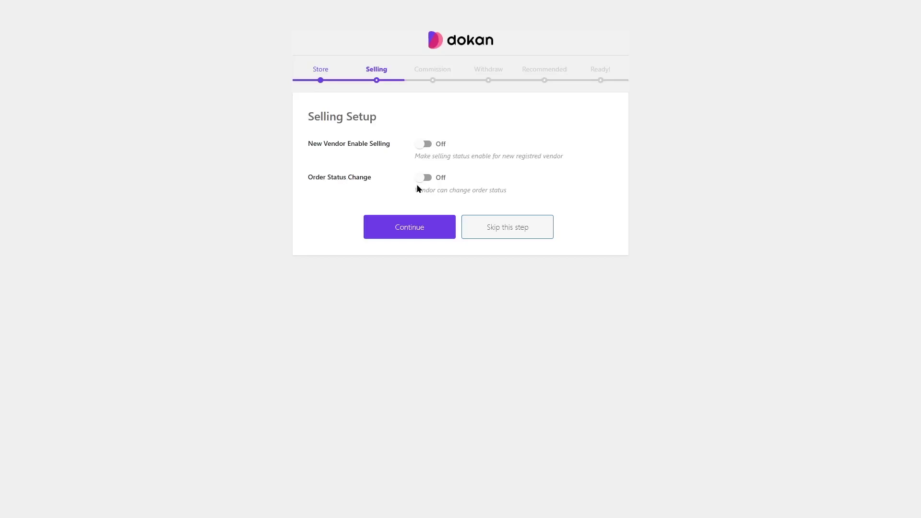
- Enable selling for new vendors and let vendors change order status, and submit the selling setup
left_click(422, 145)
left_click(422, 178)
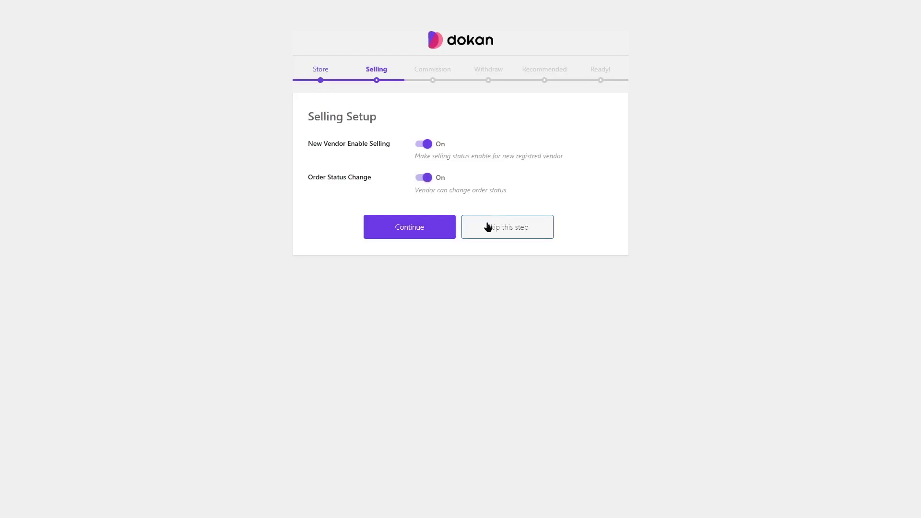
left_click(403, 234)
- Try the Category Based admin commission type and switch back to Fixed
left_click(357, 160)
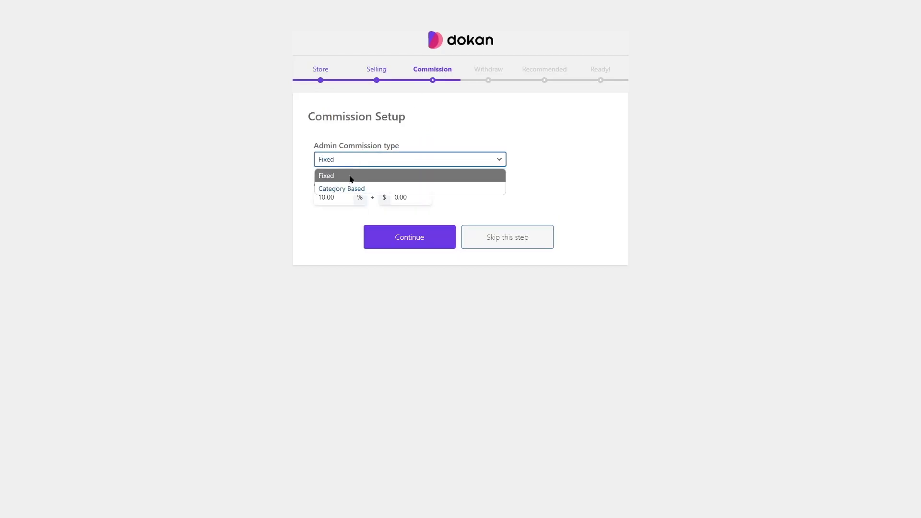
left_click(344, 188)
left_click(346, 162)
left_click(422, 189)
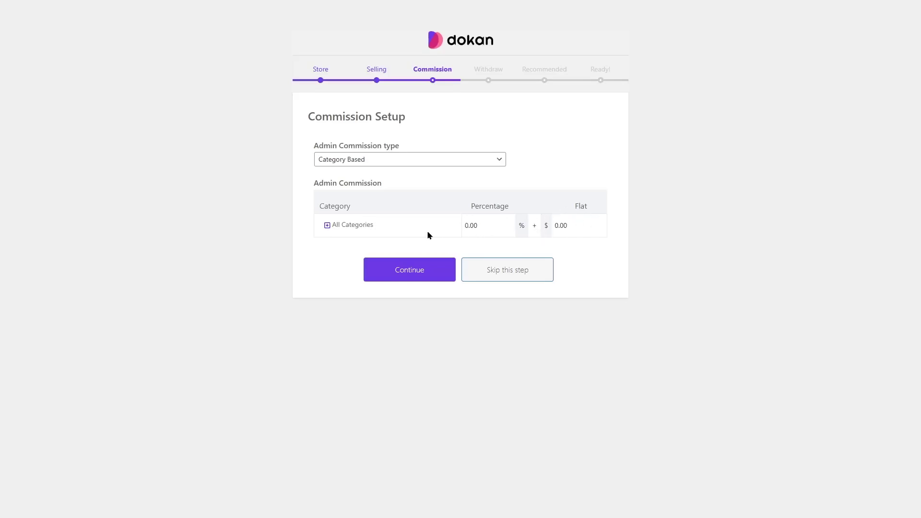
left_click(409, 162)
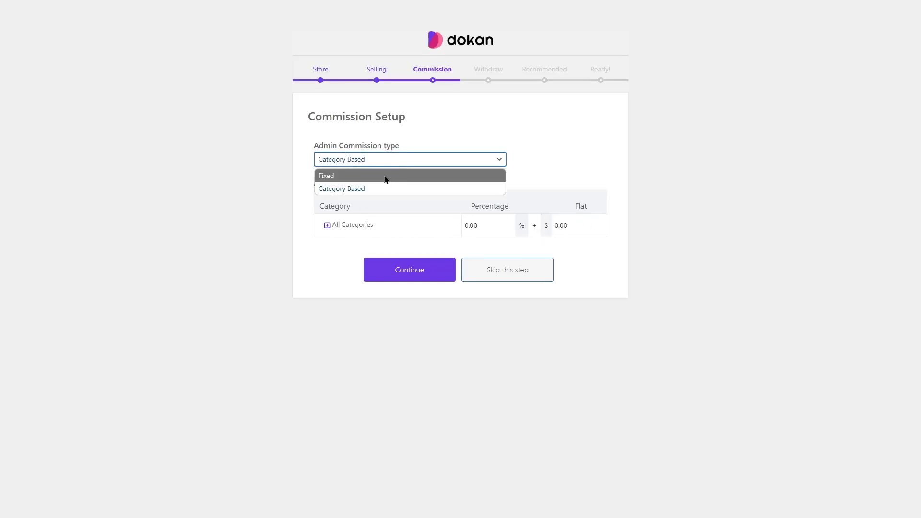
left_click(382, 175)
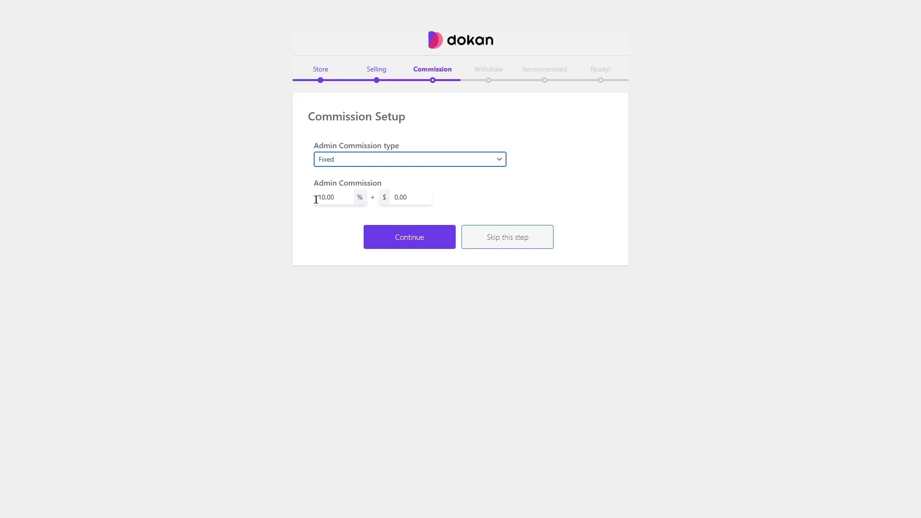
- Set the flat part of the fixed admin commission to $2.00 and submit the commission setup
key("Tab")
key("Tab")
type("2")
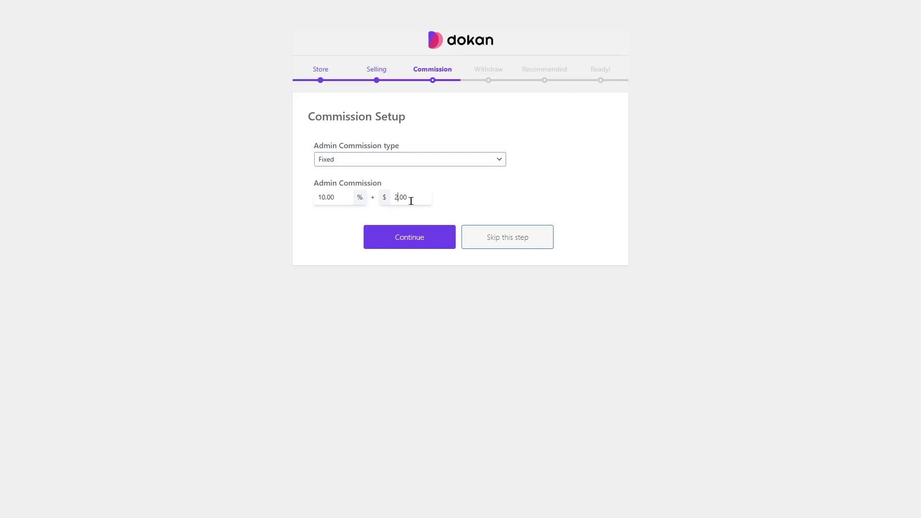
left_click(417, 242)
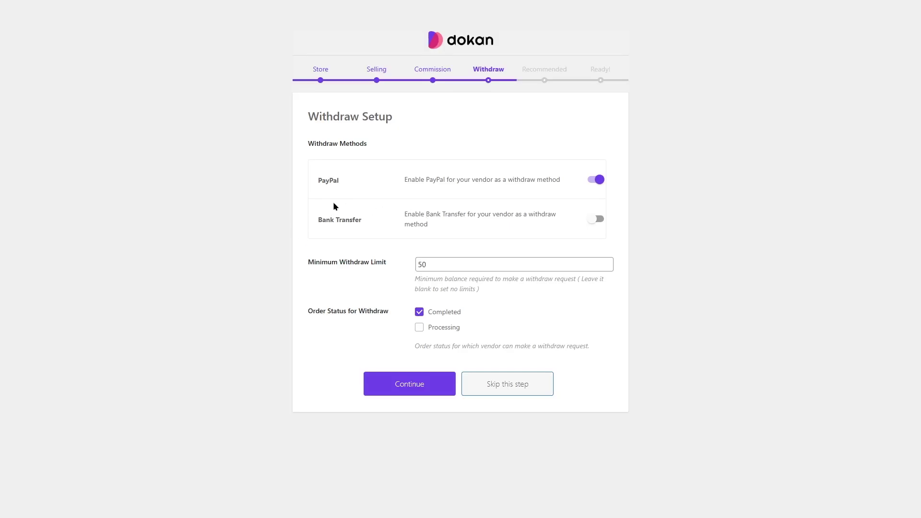
- Enable Bank Transfer as a withdraw method, set the minimum withdraw limit to 100 and submit the withdraw setup
left_click(592, 221)
left_click(446, 263)
type("100")
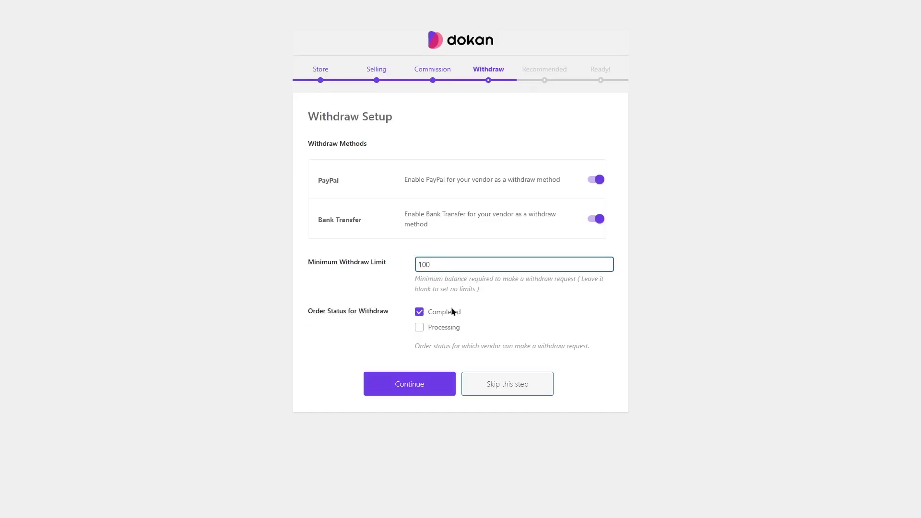
left_click(413, 387)
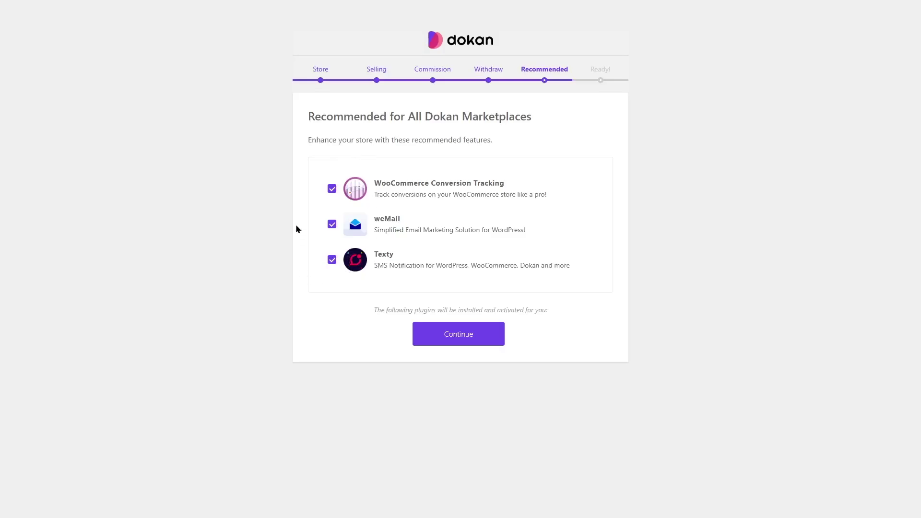
- Deselect the recommended plugins Texty, weMail and WooCommerce Conversion Tracking, and finish the setup wizard
left_click(332, 260)
left_click(333, 225)
left_click(332, 189)
left_click(456, 339)
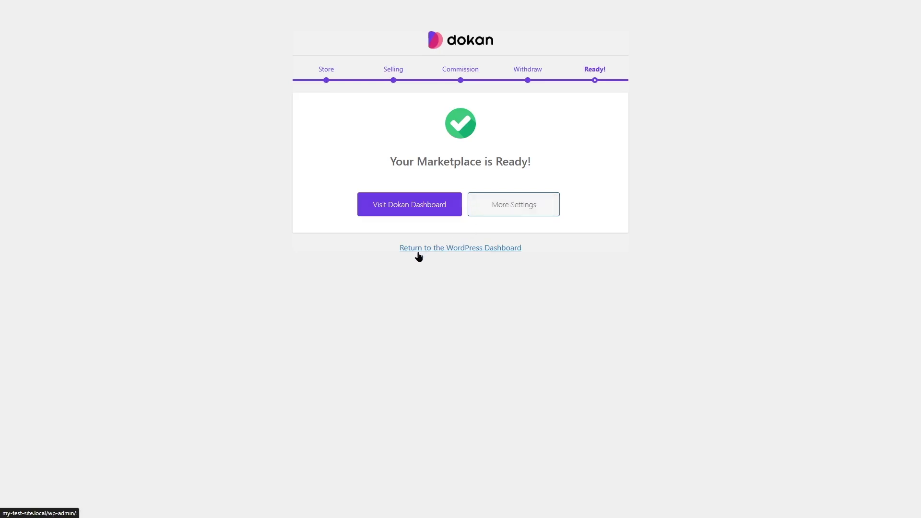
- Return to the WordPress dashboard and decline Dokan's request to collect diagnostic data
left_click(479, 255)
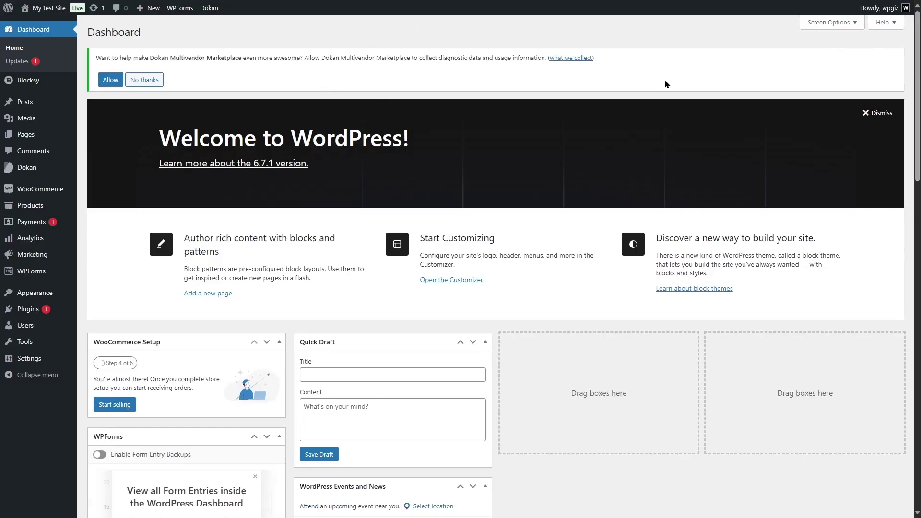
left_click(150, 82)
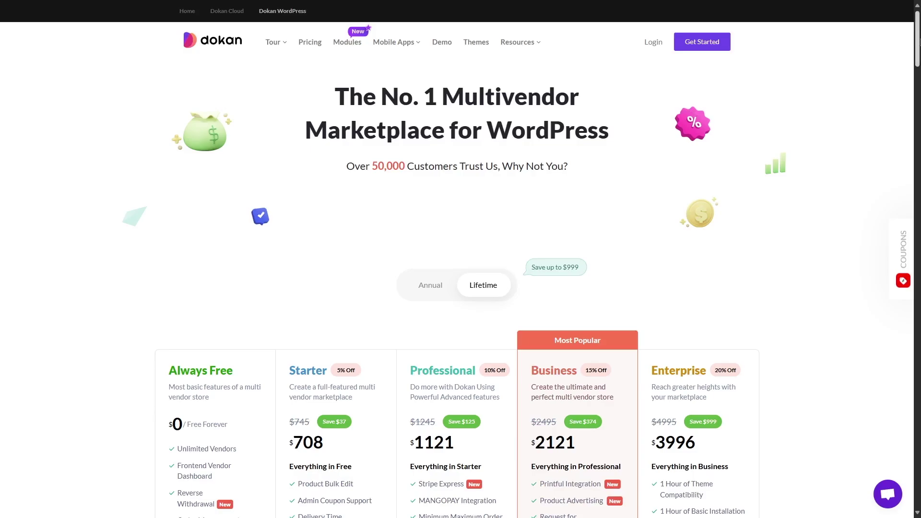
- On the WordPress site, upload dokan-enterprise-3.12.1.zip as a new plugin, install it and activate it
scroll(457, 268, "down", 5)
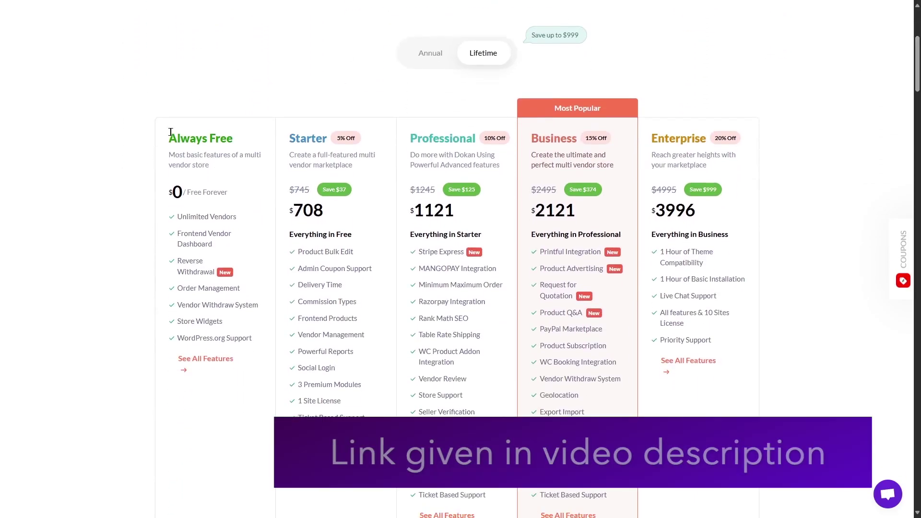
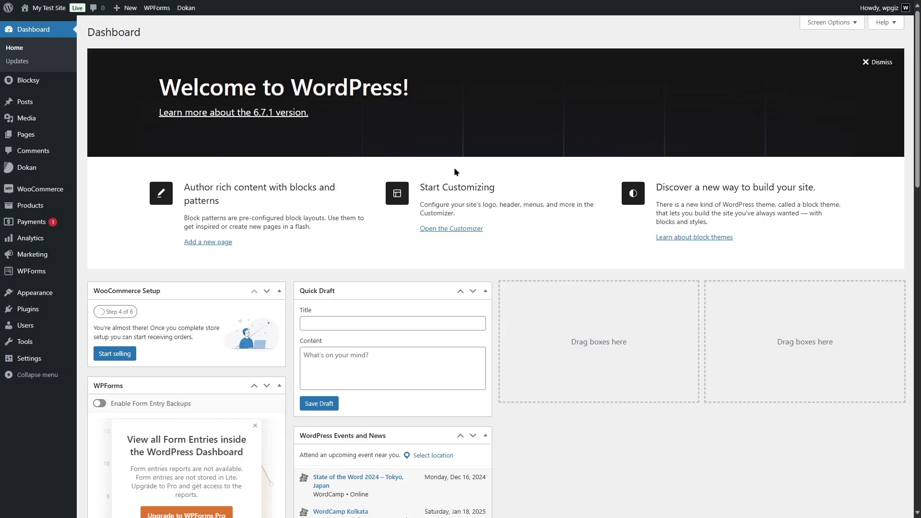
mouse_move(67, 313)
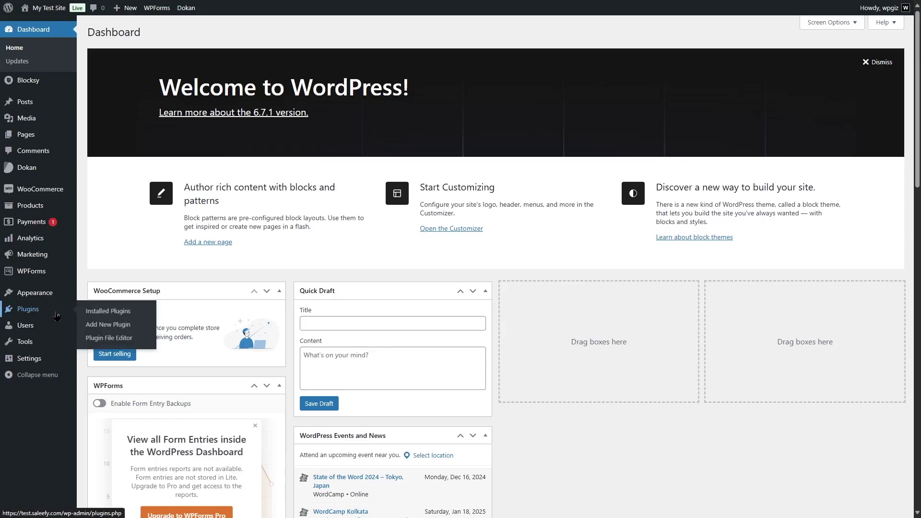
left_click(110, 326)
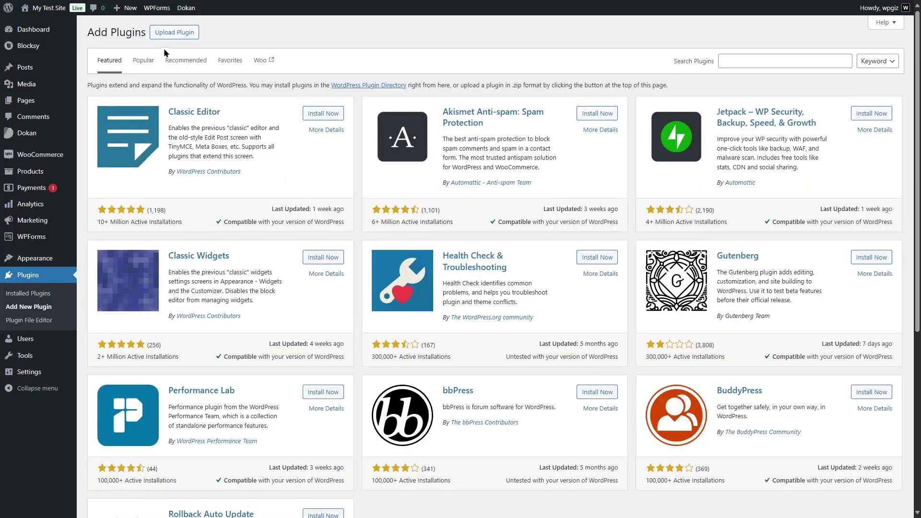
left_click(176, 33)
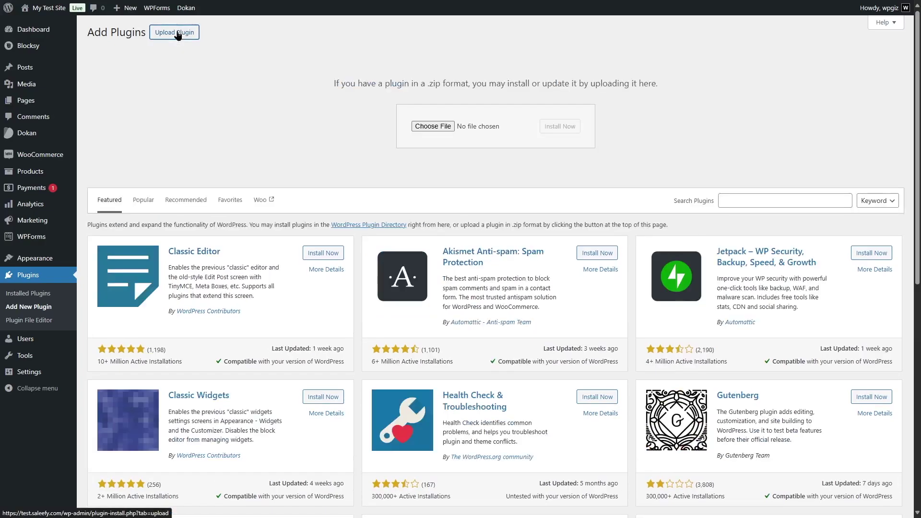
left_click(433, 126)
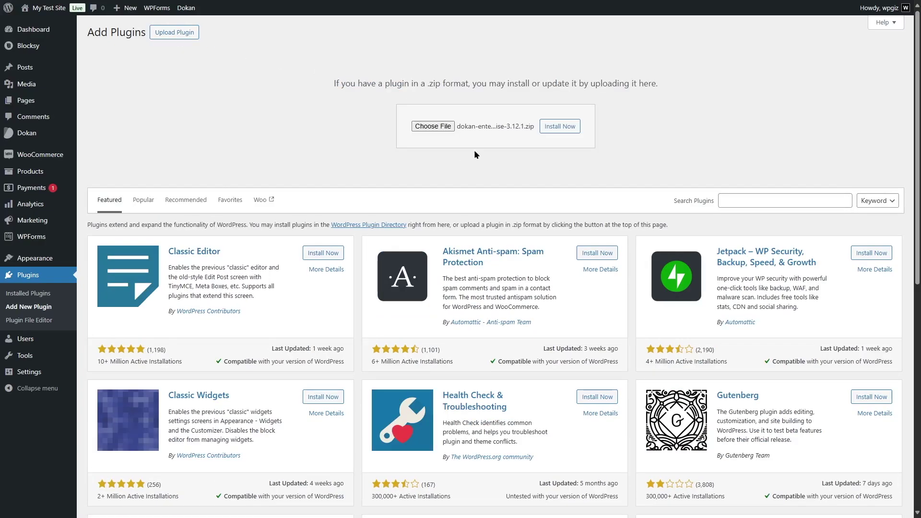
left_click(559, 127)
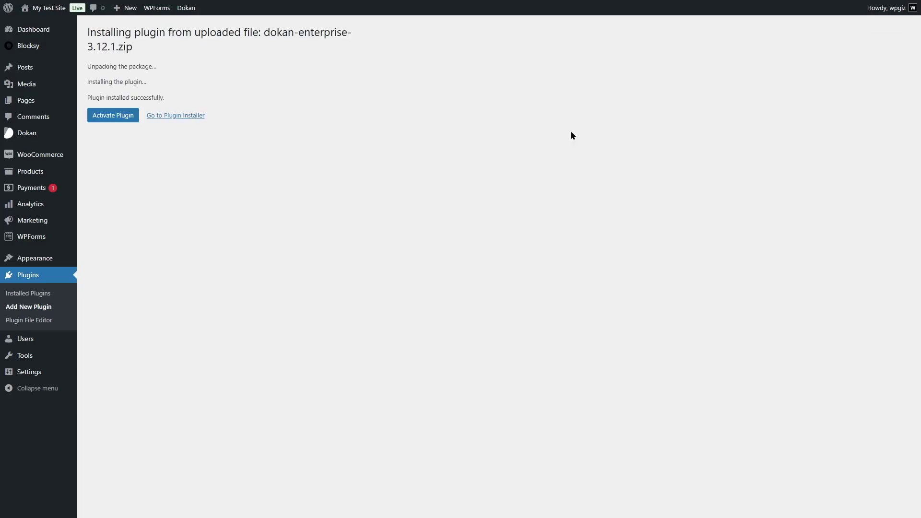
left_click(117, 120)
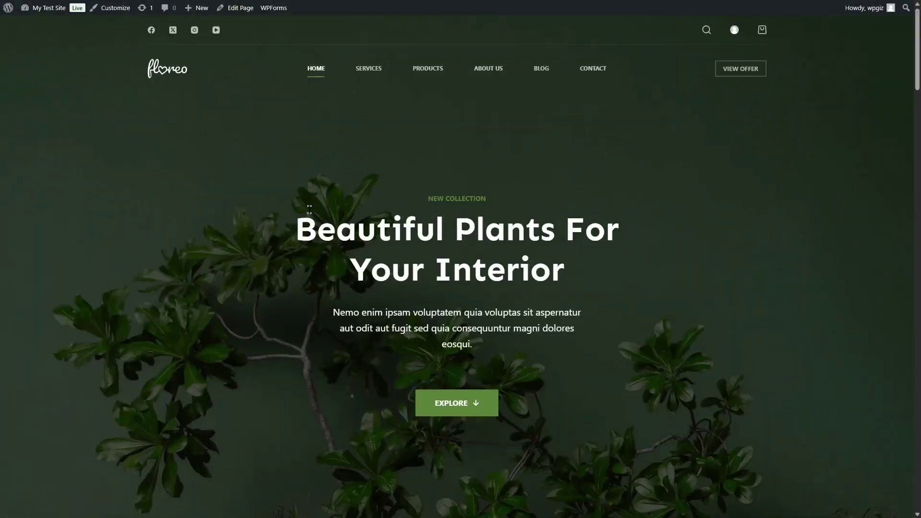
- Look over the store's home page down to the Plants by Styles section and open the WordPress dashboard
scroll(369, 235, "down", 6)
scroll(361, 180, "down", 4)
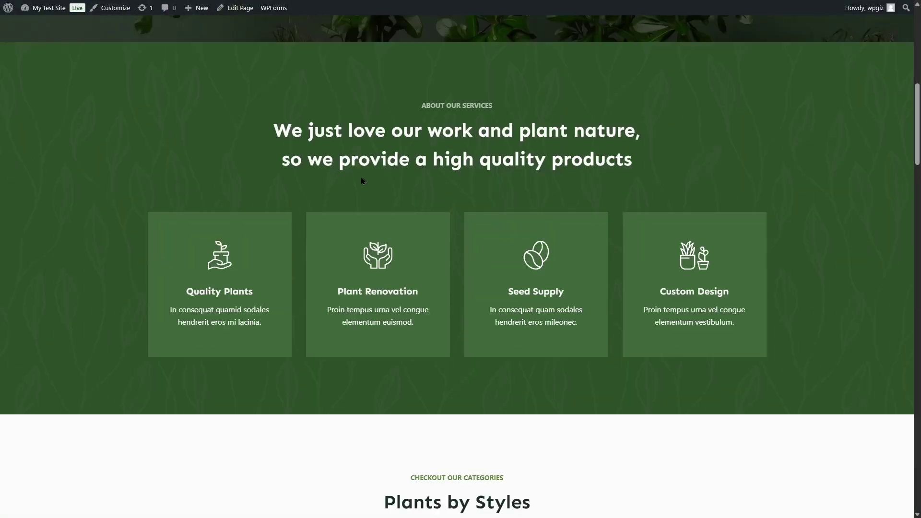
scroll(361, 180, "down", 7)
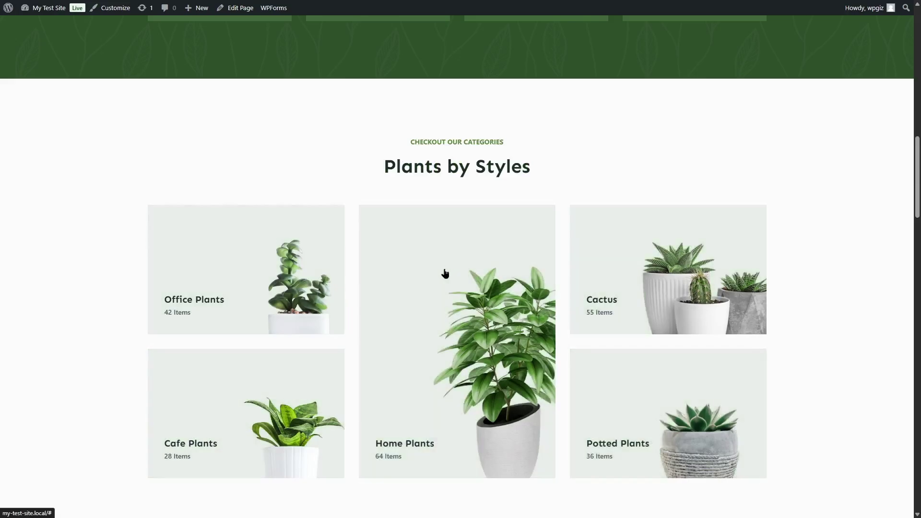
left_click_drag(917, 177, 919, 48)
left_click(53, 23)
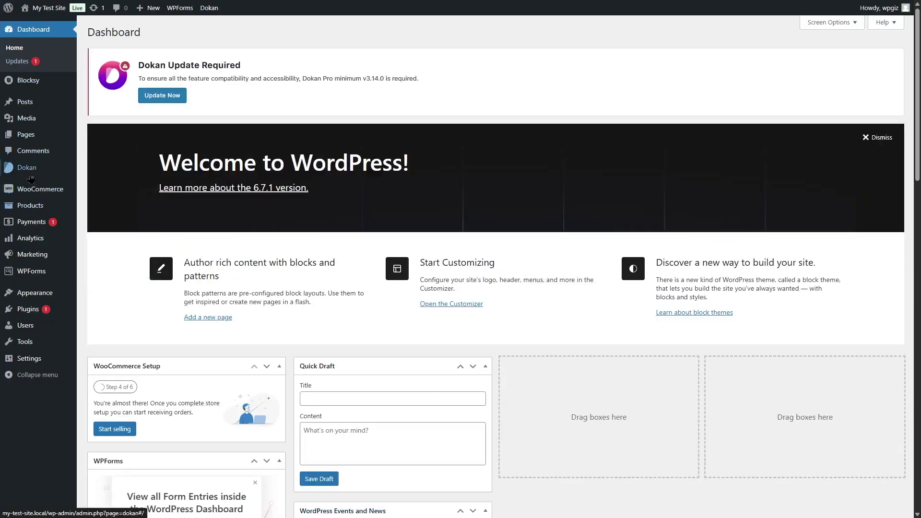
- Review Dokan's Selling Options settings, including commission, fee recipients and vendor capabilities
mouse_move(28, 171)
left_click(118, 307)
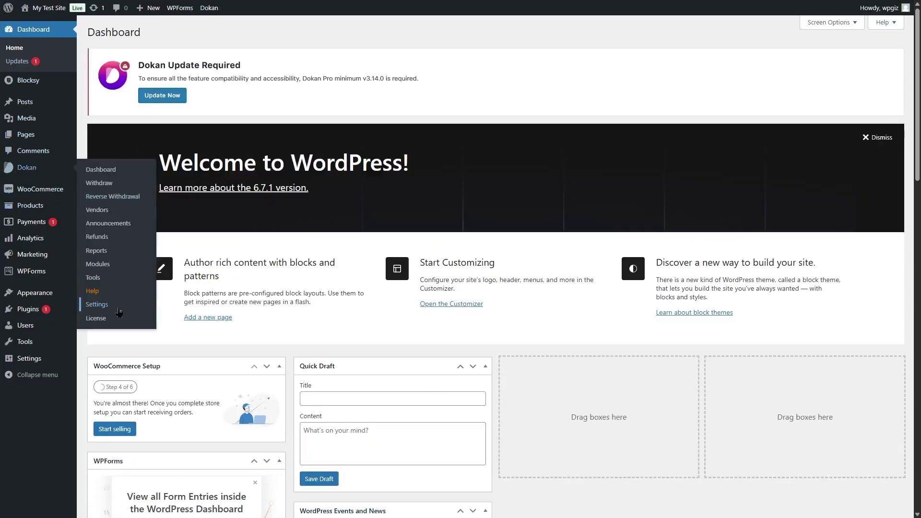
left_click(144, 271)
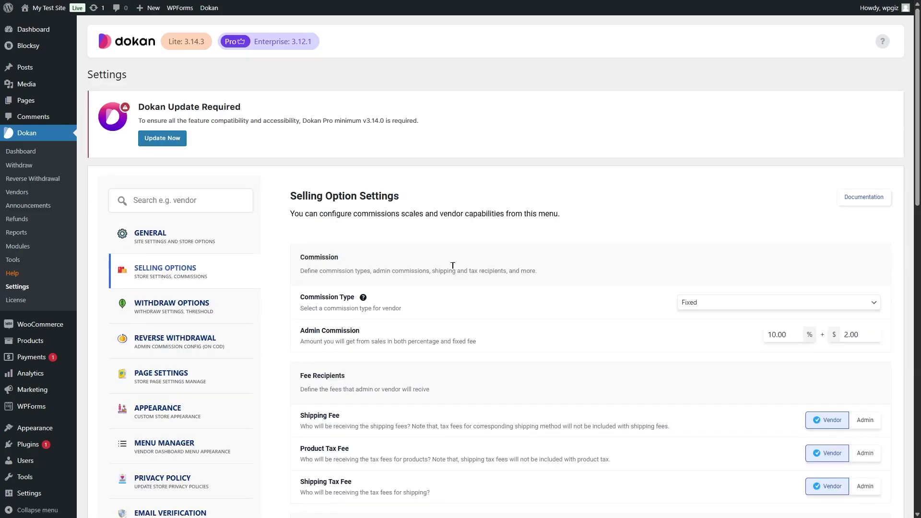
scroll(474, 193, "down", 4)
scroll(376, 201, "down", 3)
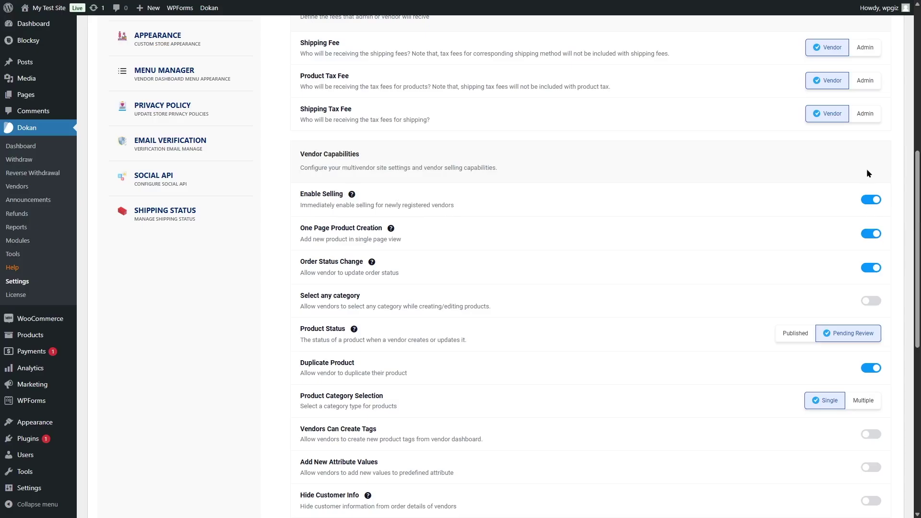
left_click_drag(917, 256, 918, 171)
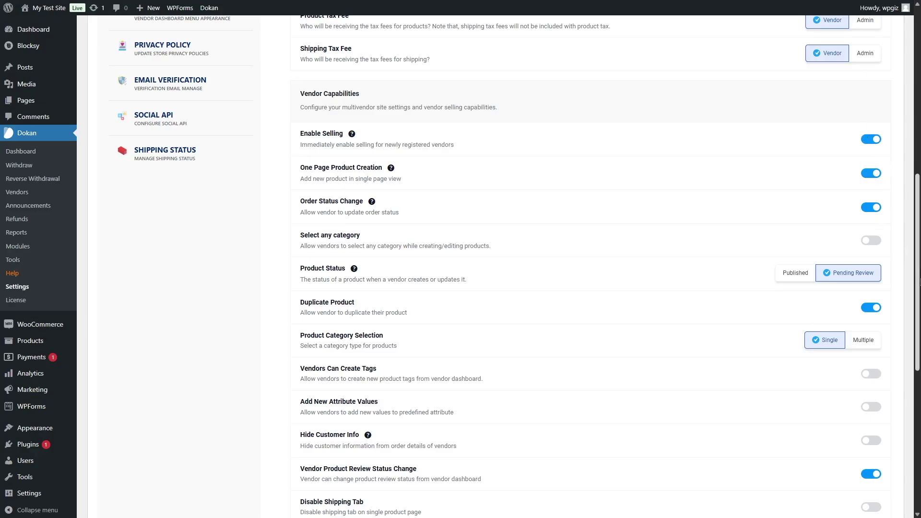
scroll(919, 284, "up", 9)
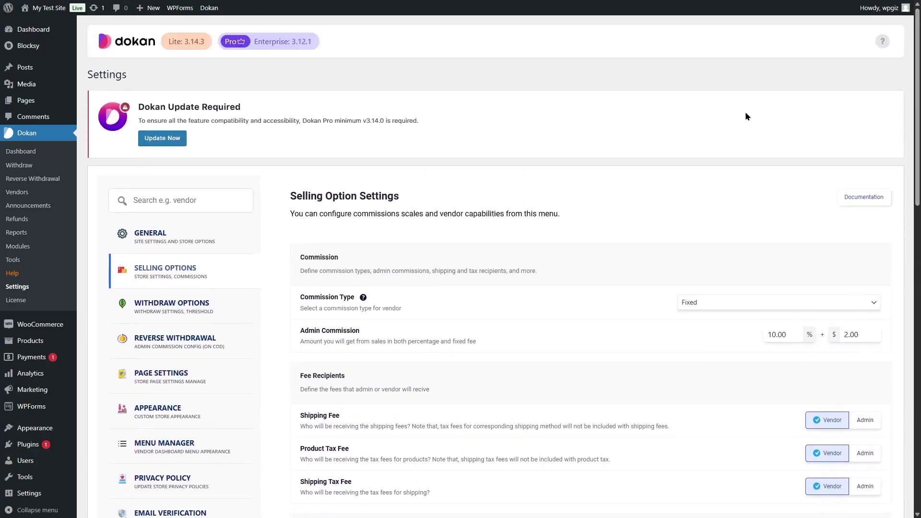
- Start a new Dokan vendor, add a picture and leaf banner, fill in the vendor's name and address, and proceed to payment options
left_click(32, 192)
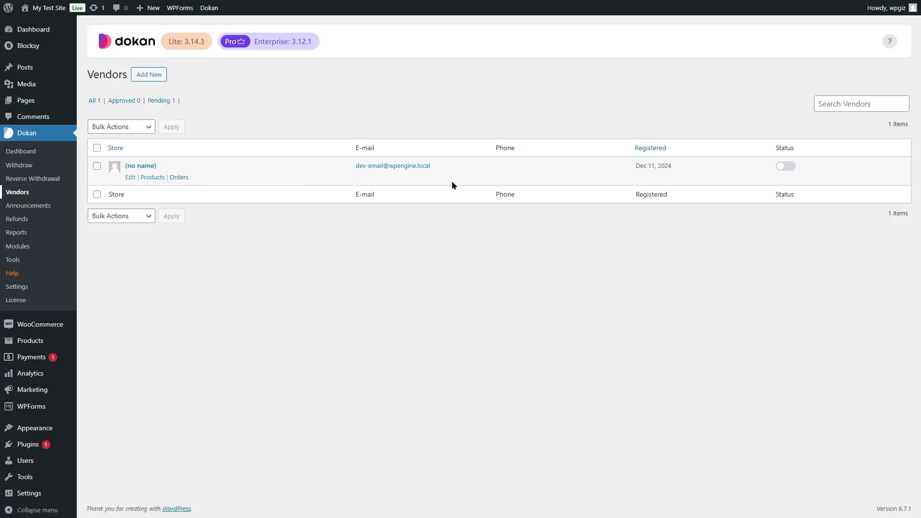
left_click(149, 77)
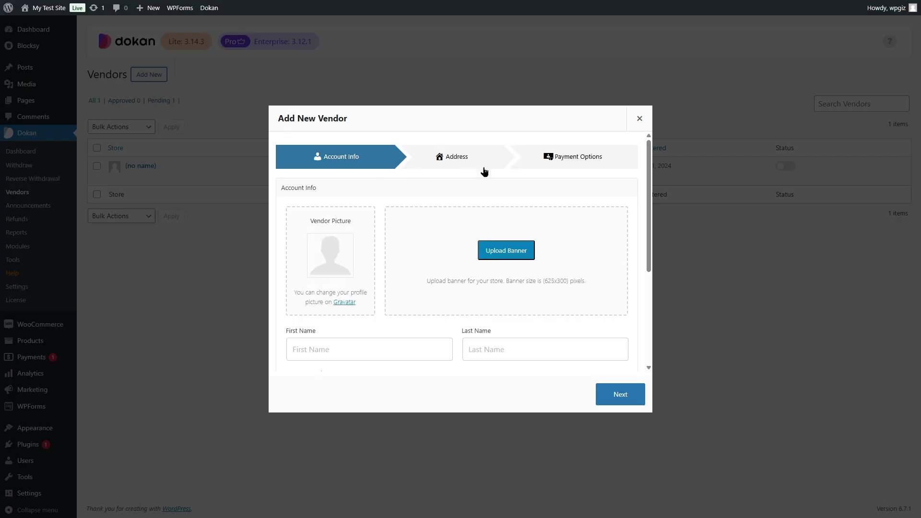
scroll(458, 244, "down", 1)
scroll(458, 245, "down", 3)
scroll(359, 254, "up", 4)
scroll(510, 251, "down", 3)
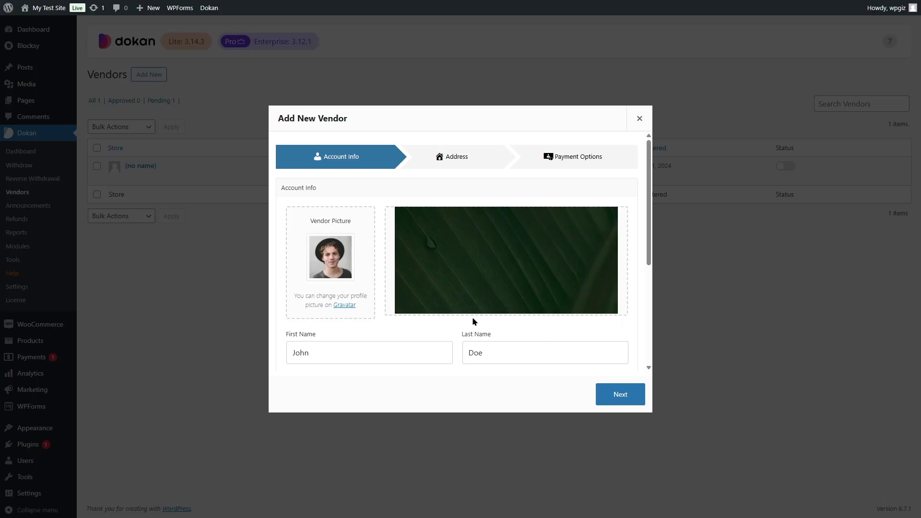
left_click(625, 402)
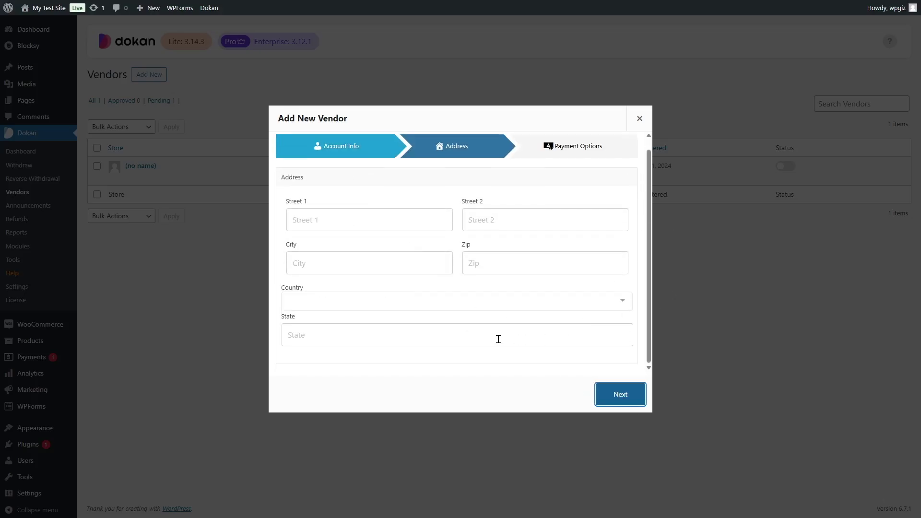
left_click(621, 394)
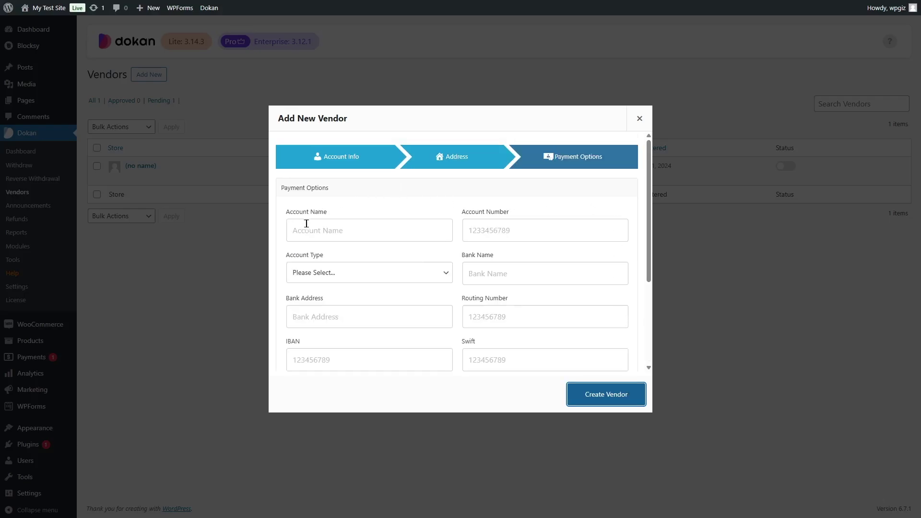
- Leave the payment details blank, turn on Enable Selling and Publish Product Directly, create the vendor and dismiss the confirmation
left_click(415, 278)
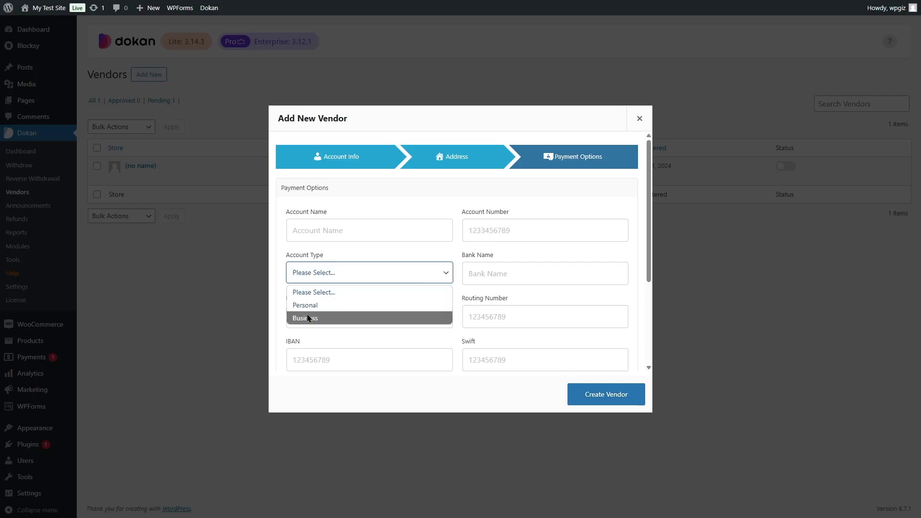
left_click(429, 257)
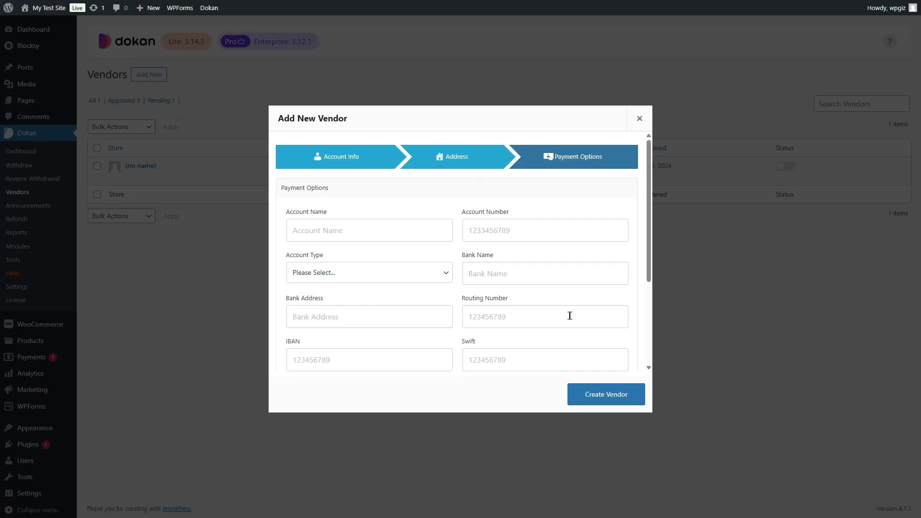
scroll(578, 314, "down", 1)
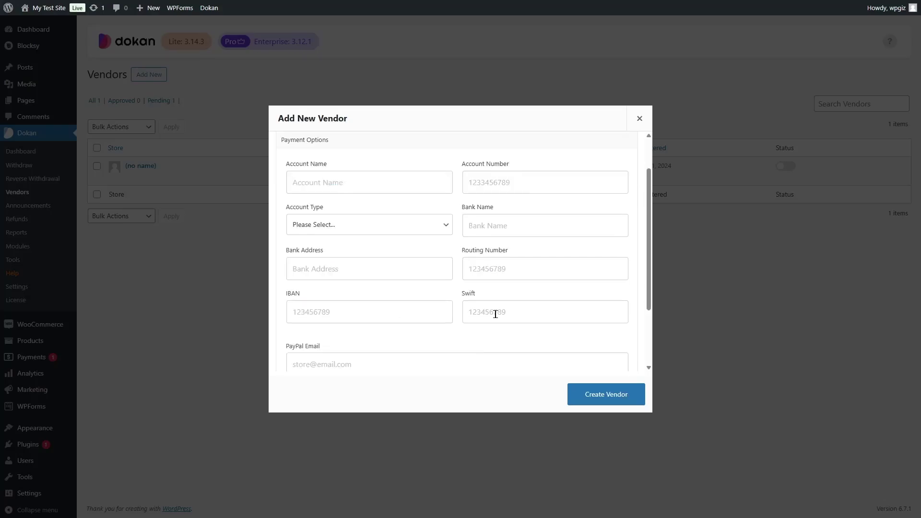
scroll(495, 314, "down", 2)
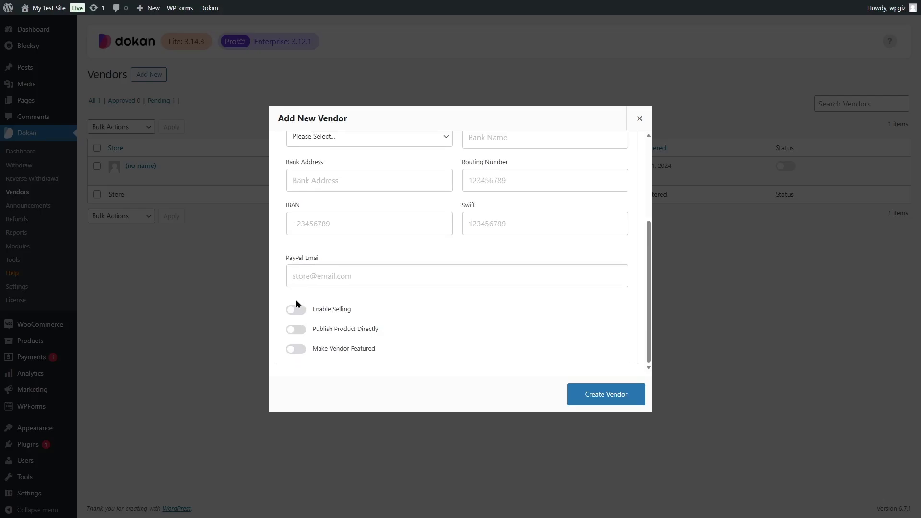
left_click(295, 315)
left_click(295, 336)
left_click(602, 397)
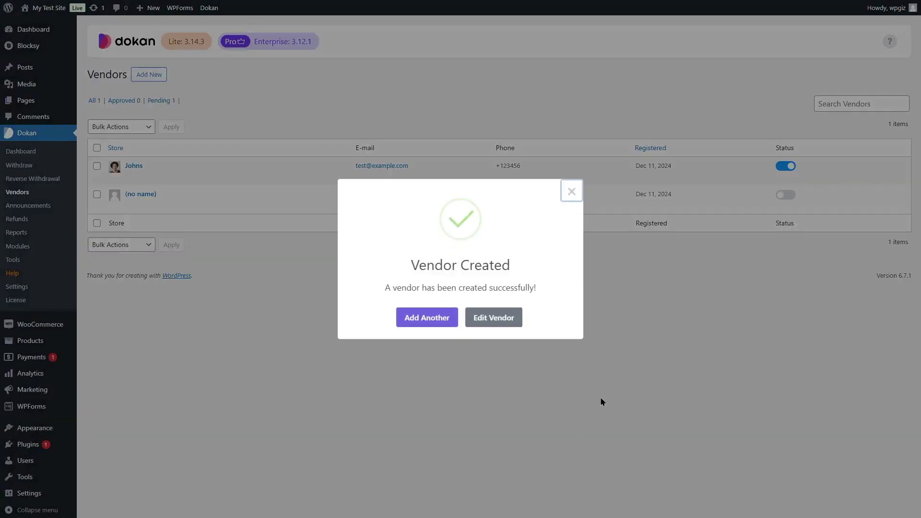
left_click(570, 194)
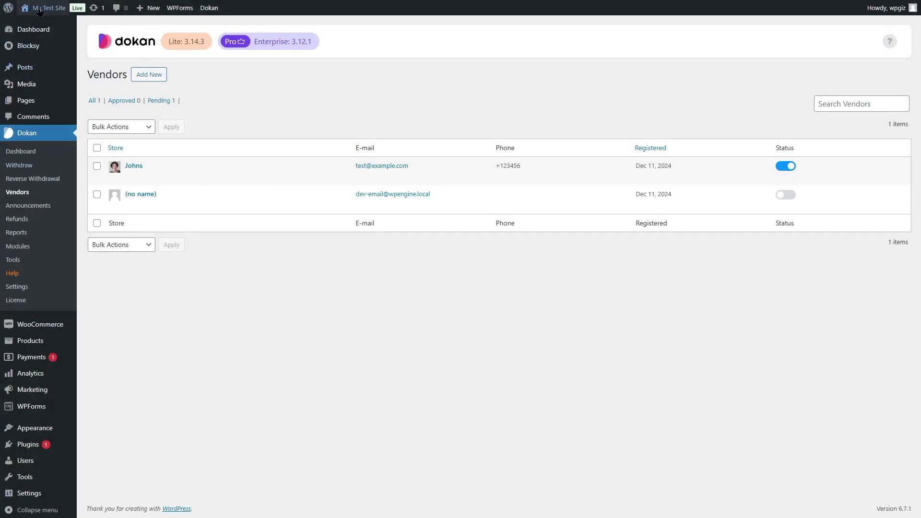
- Check the header navigation on the store's home page and return to the WordPress dashboard
mouse_move(48, 7)
left_click(50, 33)
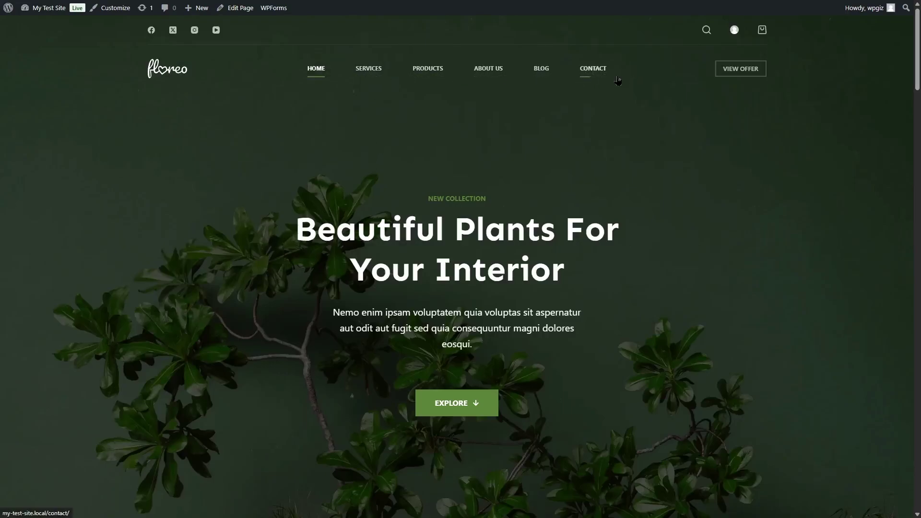
mouse_move(46, 8)
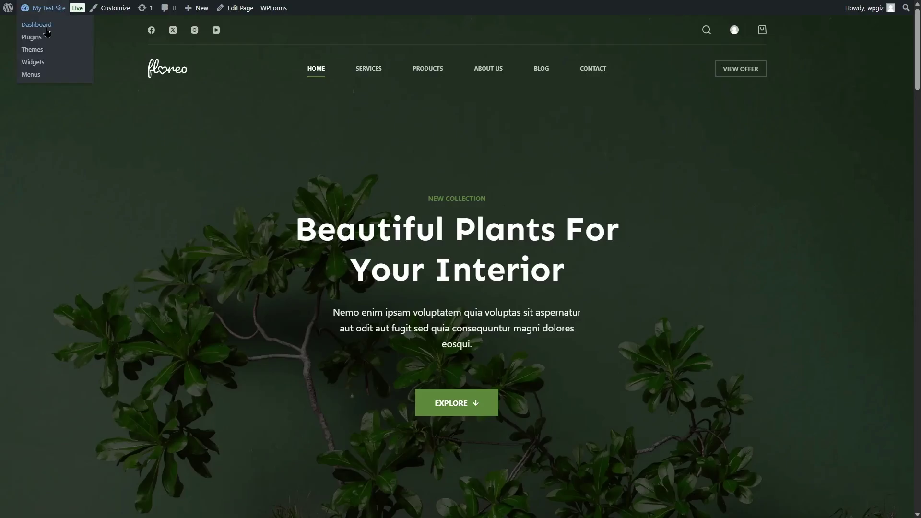
left_click(46, 29)
- Remove the Blog and Services items from the site's Main Menu
mouse_move(48, 294)
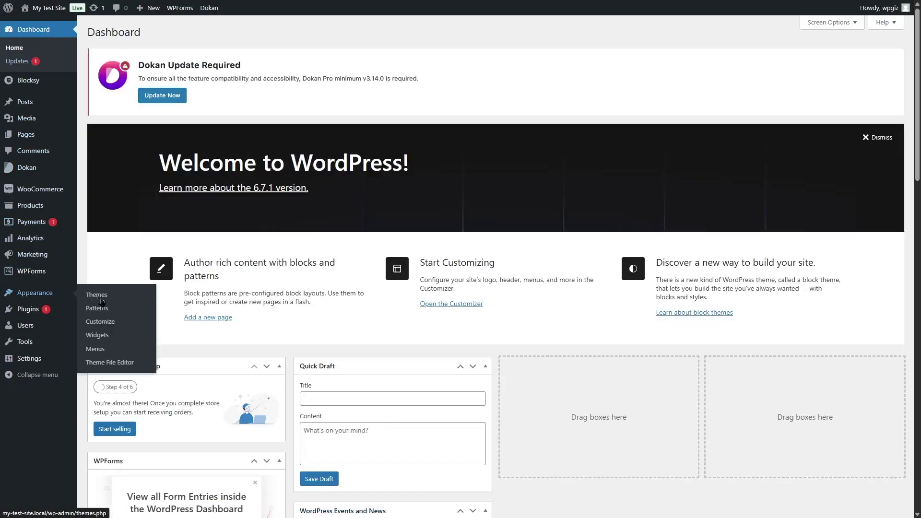
left_click(96, 349)
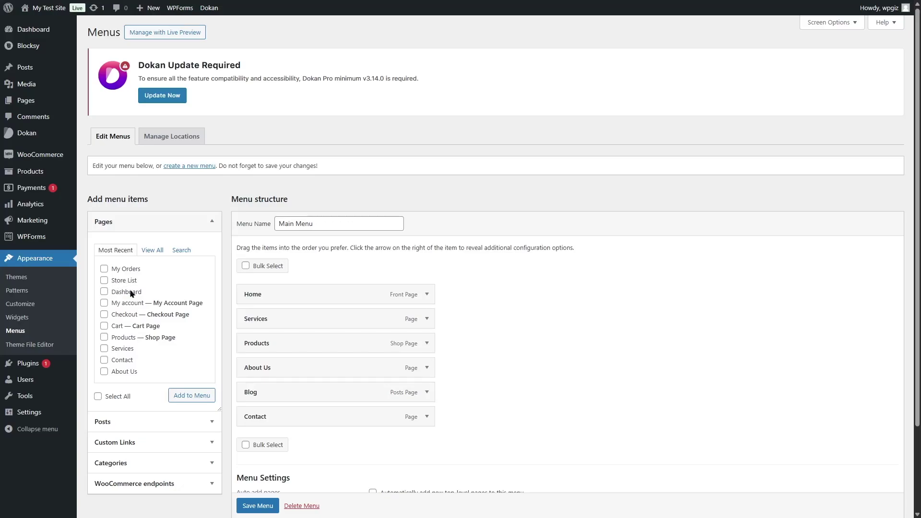
left_click(427, 392)
scroll(366, 404, "down", 1)
scroll(366, 403, "down", 1)
left_click(251, 412)
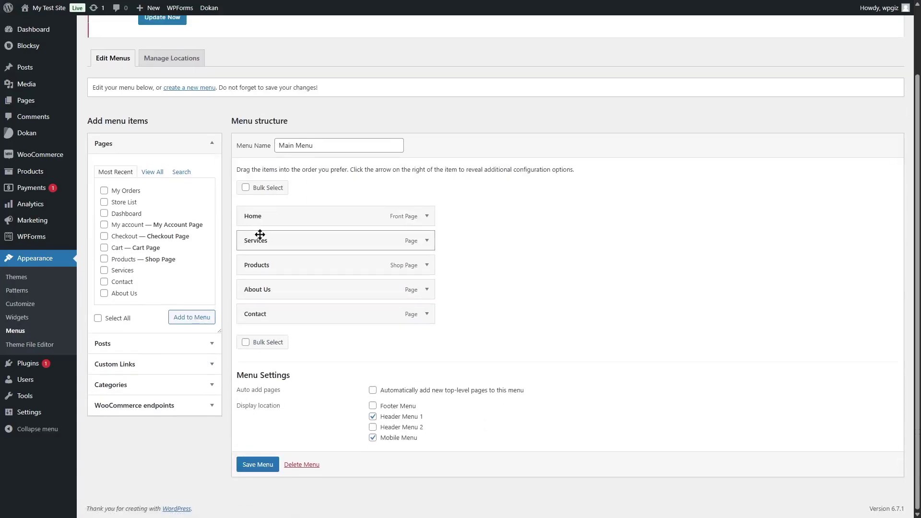
left_click(427, 241)
left_click(260, 358)
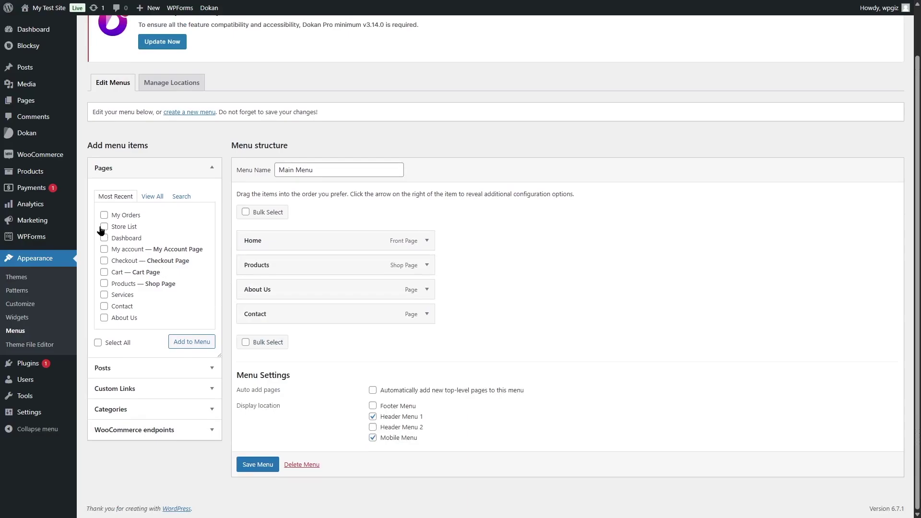
- Add the Store List and My account pages to the Main Menu and save it
left_click(104, 227)
left_click(104, 250)
left_click(190, 343)
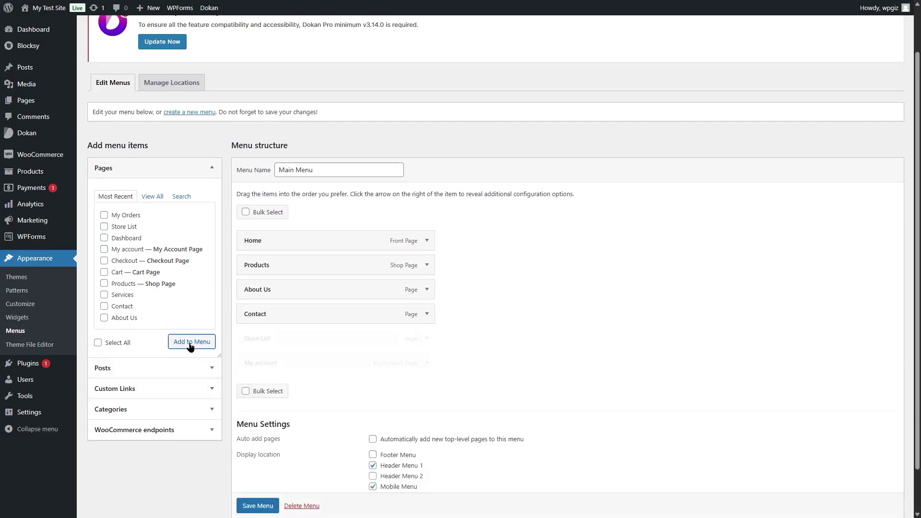
left_click(257, 506)
scroll(269, 507, "down", 1)
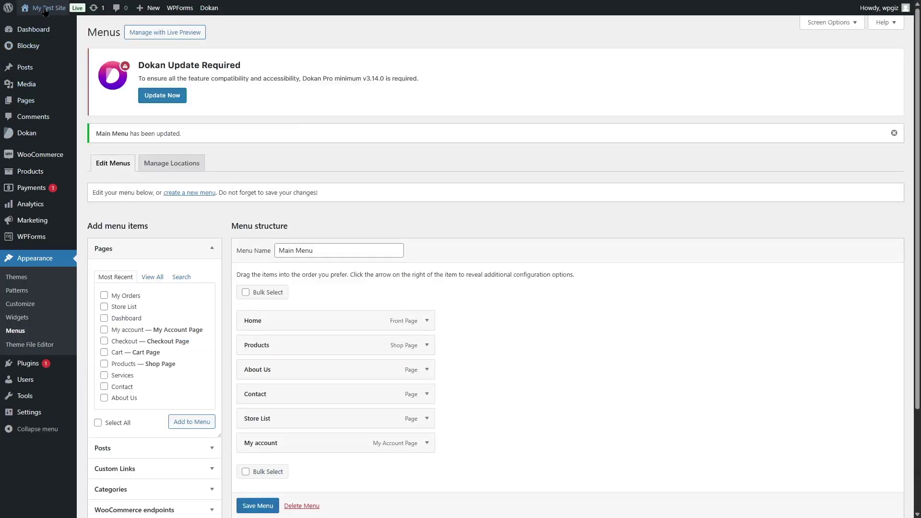
- View the storefront's updated header menu, then open the Store List page and the new vendor's store
mouse_move(48, 7)
left_click(45, 26)
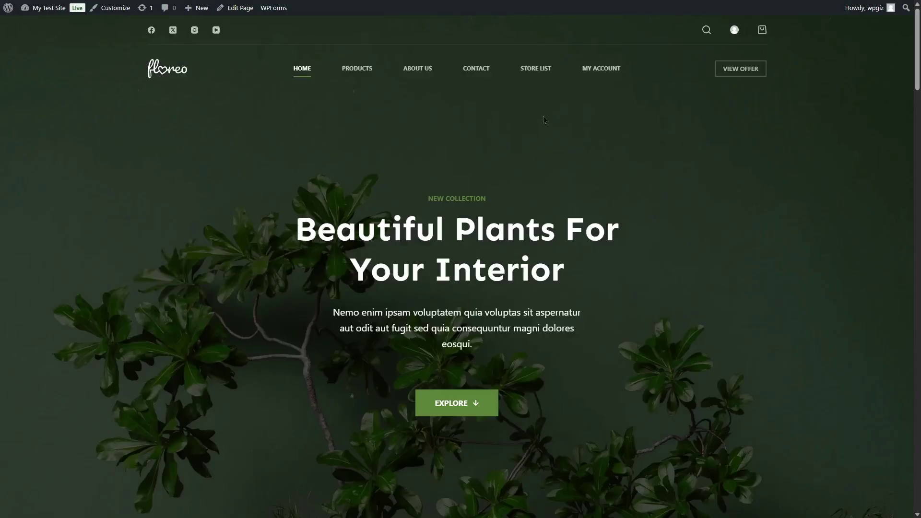
left_click(535, 71)
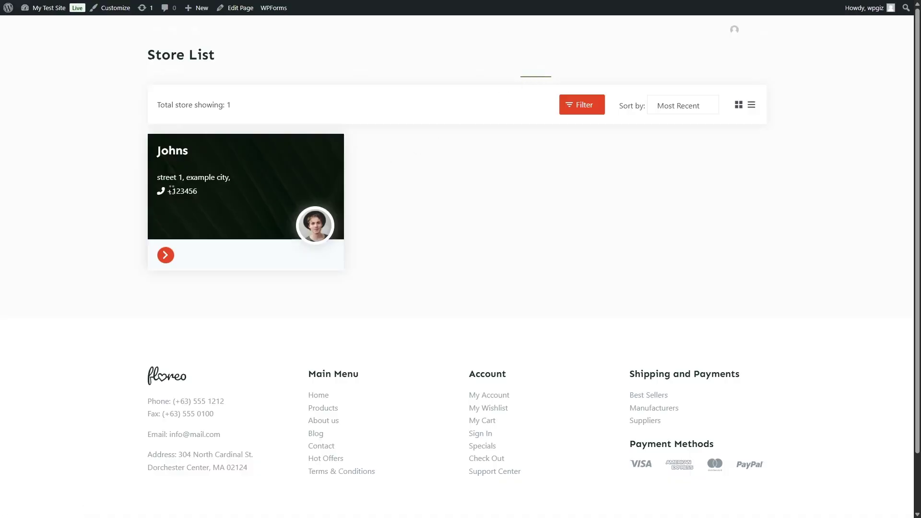
left_click(164, 257)
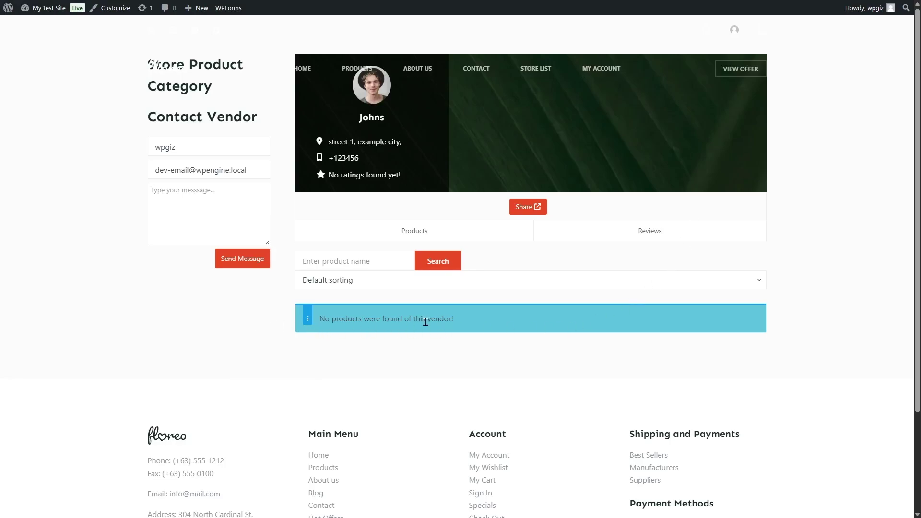
- Return to the WordPress dashboard and open the Sollicitudin Aliquam product for editing from the full product list
mouse_move(44, 9)
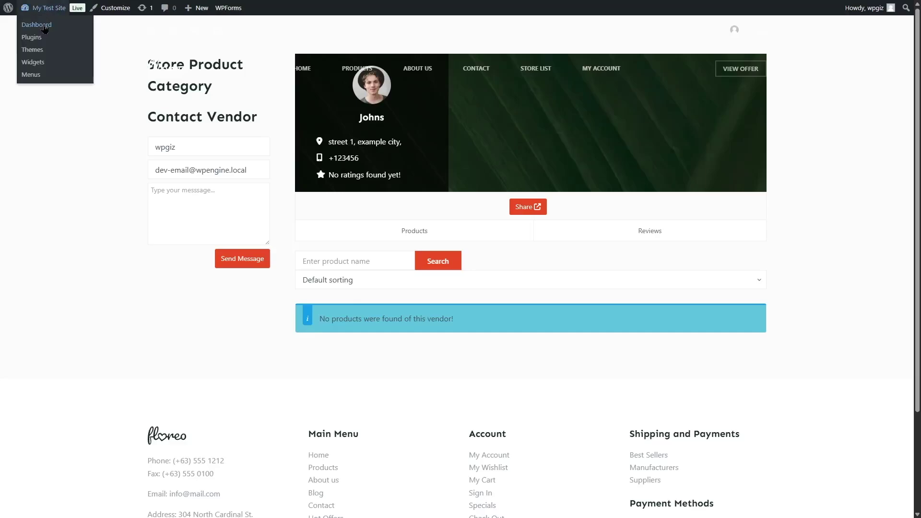
left_click(44, 29)
mouse_move(23, 207)
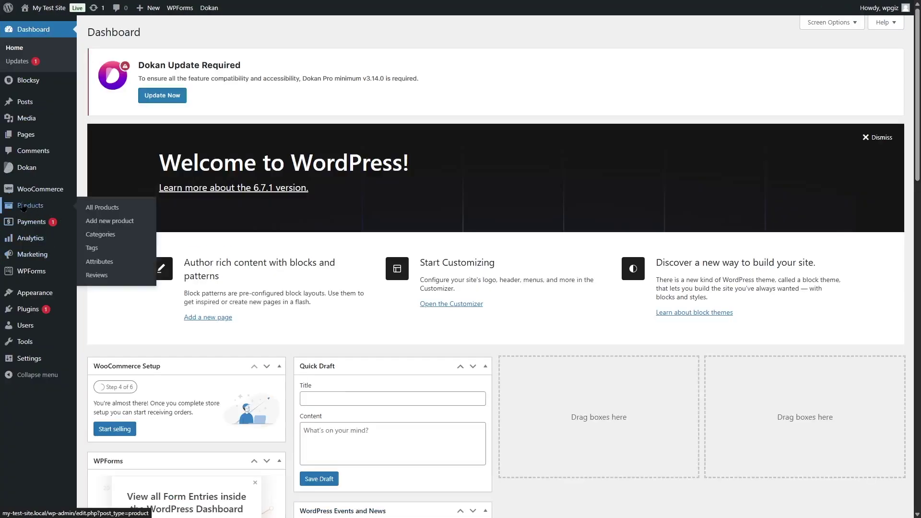
left_click(106, 208)
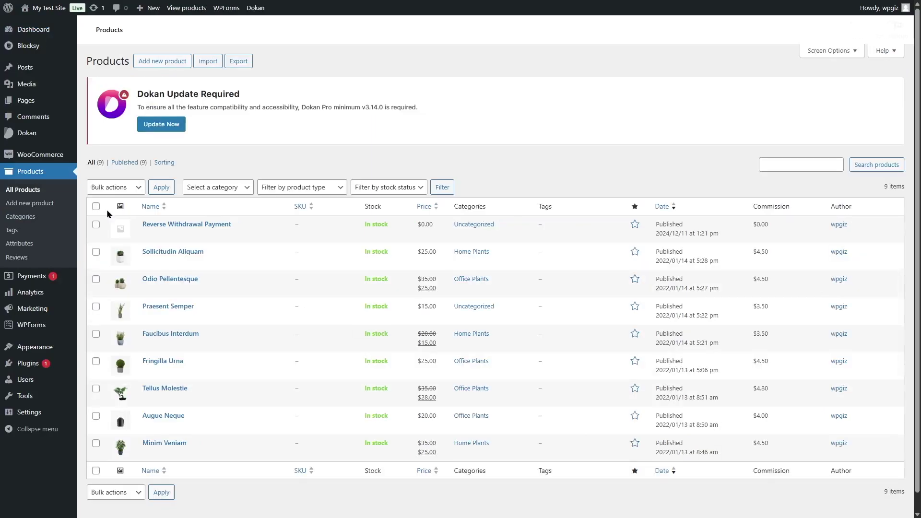
mouse_move(283, 308)
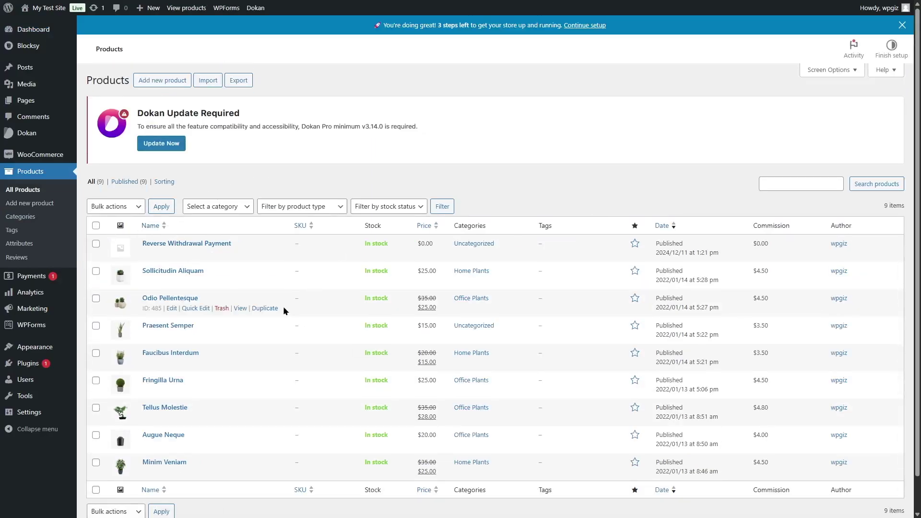
scroll(283, 306, "down", 1)
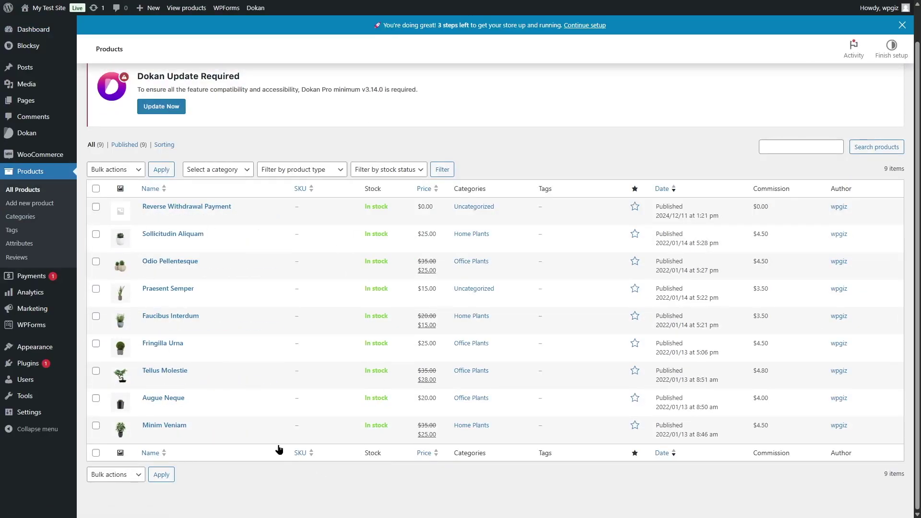
mouse_move(154, 233)
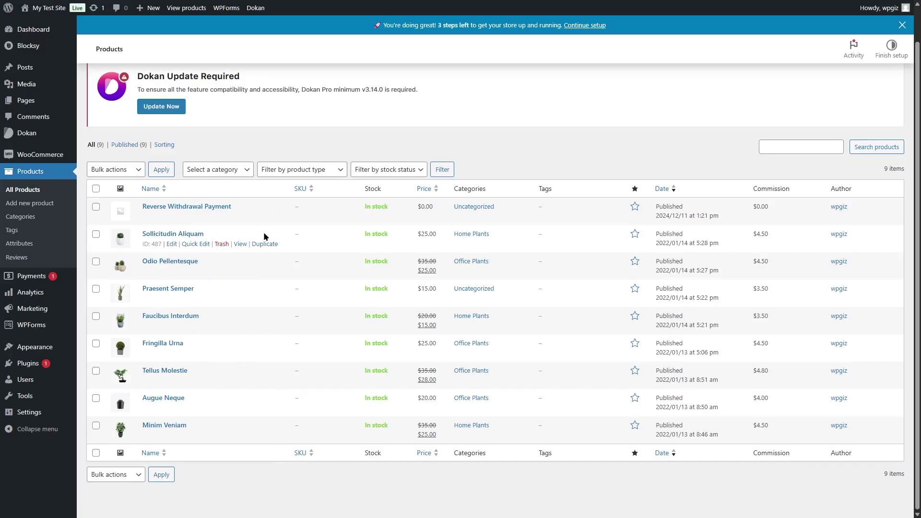
mouse_move(359, 270)
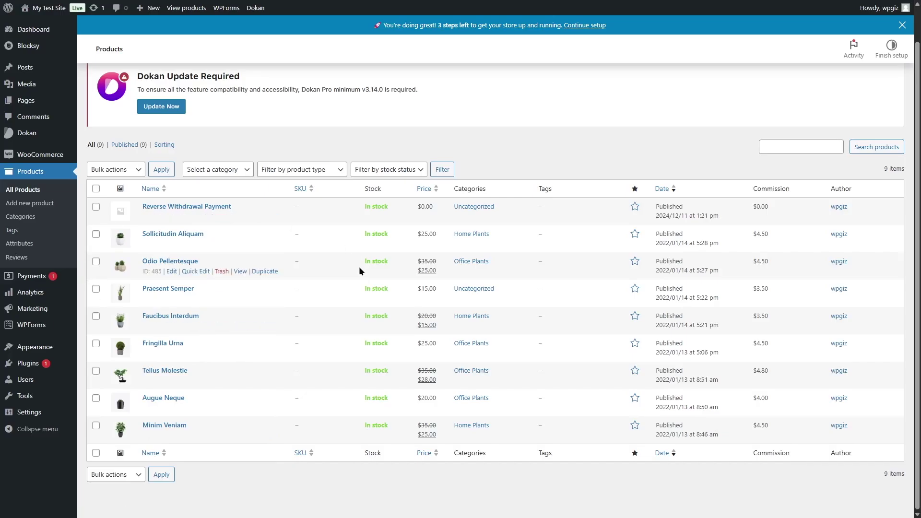
left_click(172, 245)
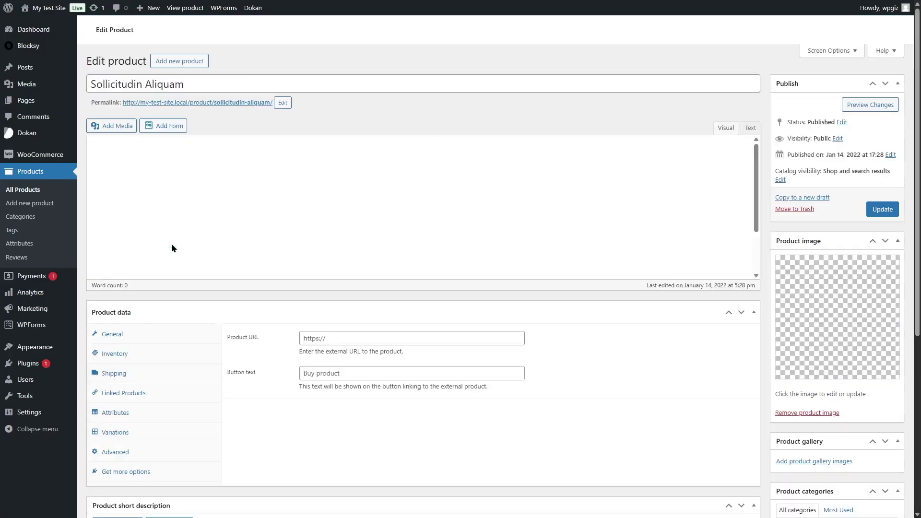
- Assign the Sollicitudin Aliquam product to the Johns store as its vendor and update the product
scroll(489, 342, "down", 10)
scroll(286, 243, "down", 1)
left_click(139, 397)
left_click(125, 450)
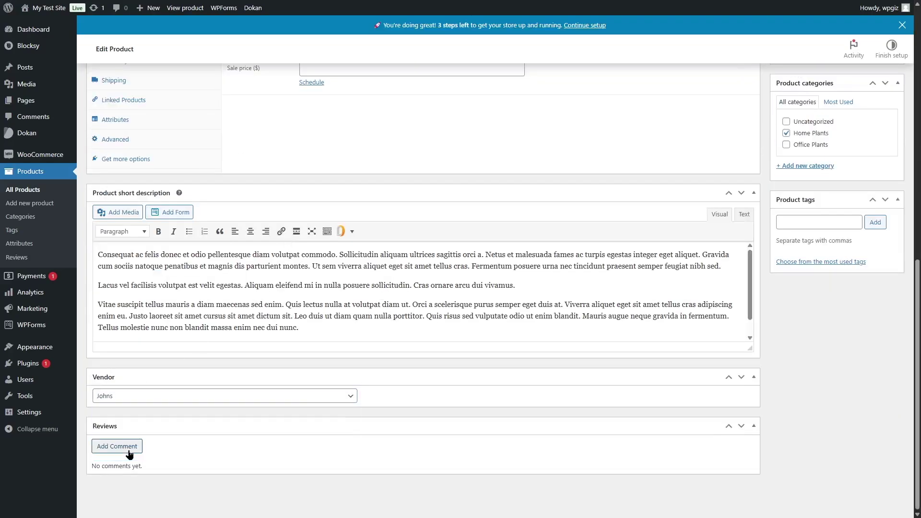
scroll(895, 198, "up", 5)
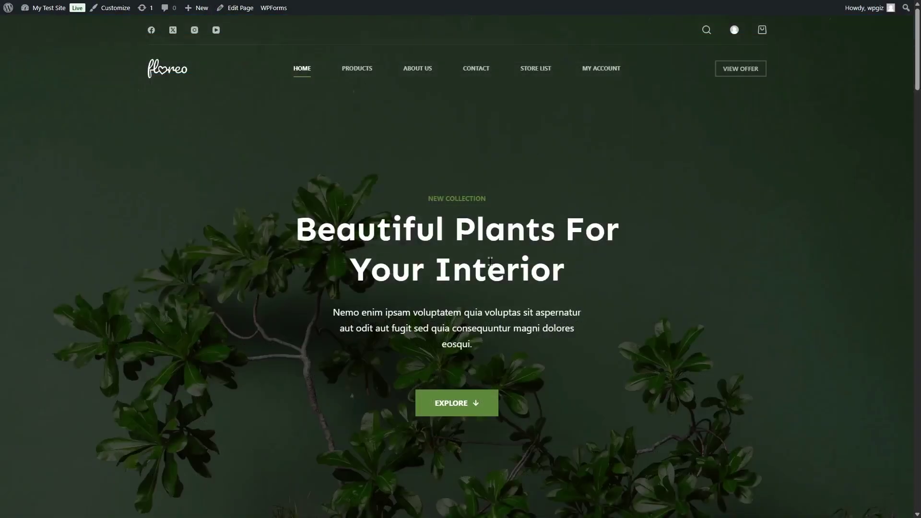
- Open the Johns store from the storefront's Store List page and look over its assigned products
left_click(536, 68)
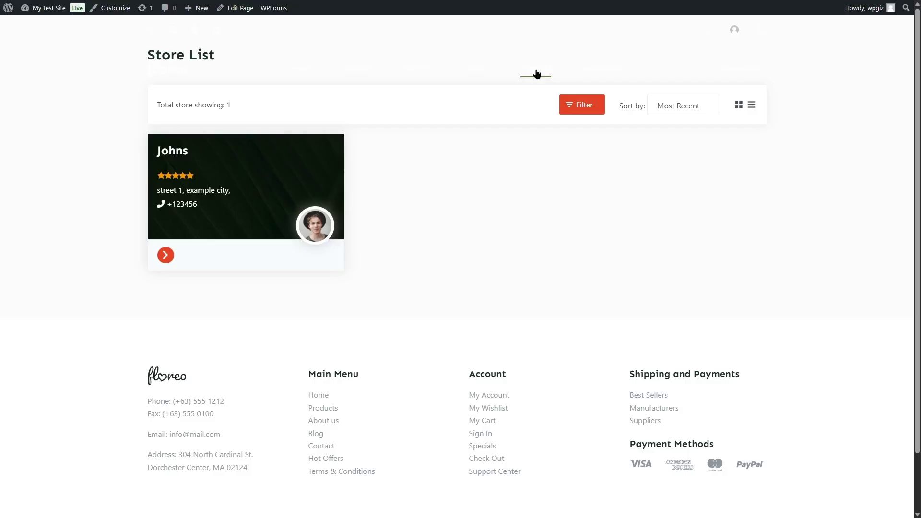
left_click(164, 256)
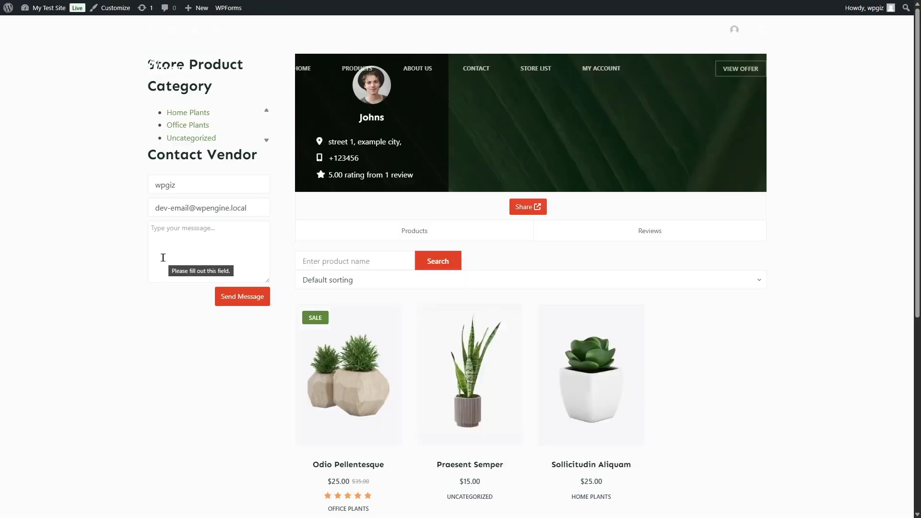
scroll(411, 382, "down", 1)
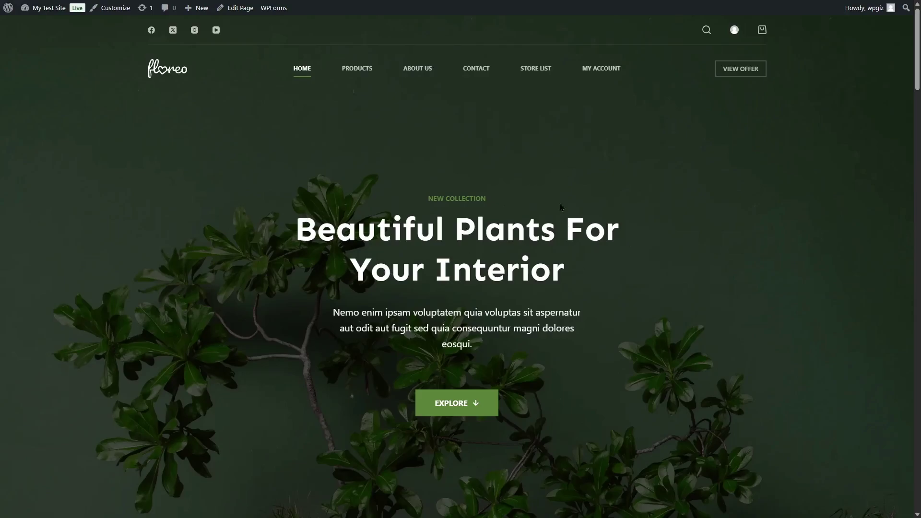
- Log out of the current account from the My account page and look over the login and registration forms
left_click(600, 75)
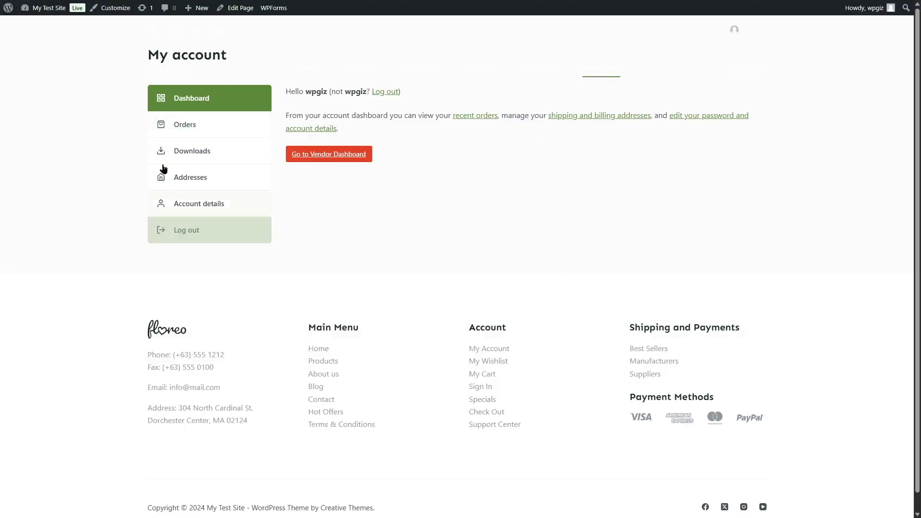
left_click(384, 96)
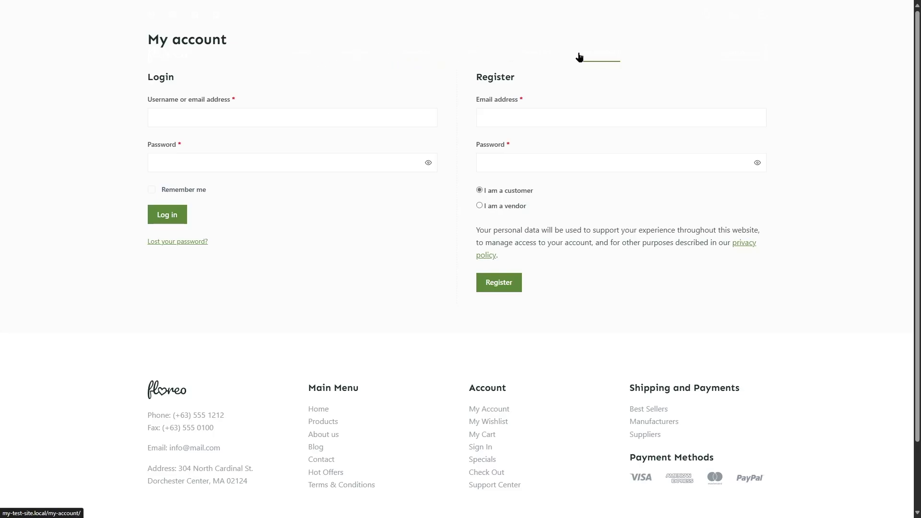
scroll(226, 293, "up", 2)
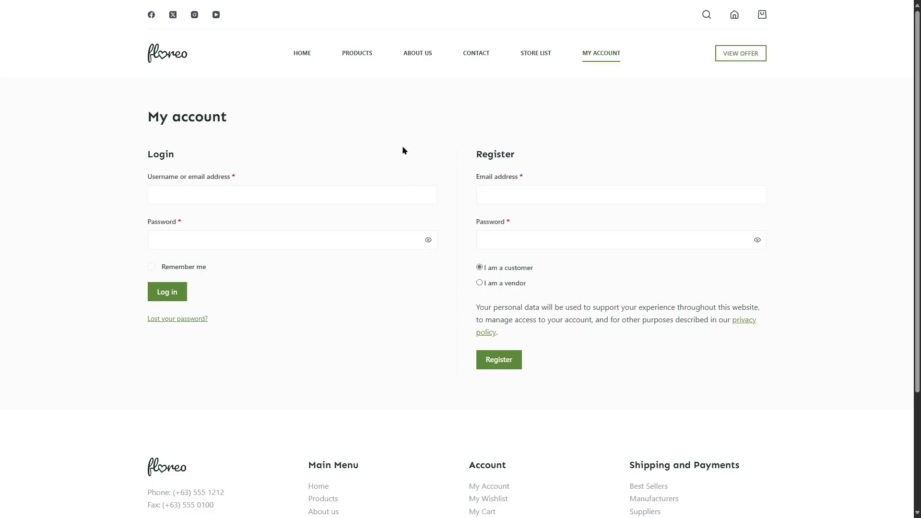
- Register a vendor account with e-mail, password, full name and phone number, using shop name Janes and shop URL janes
left_click(513, 288)
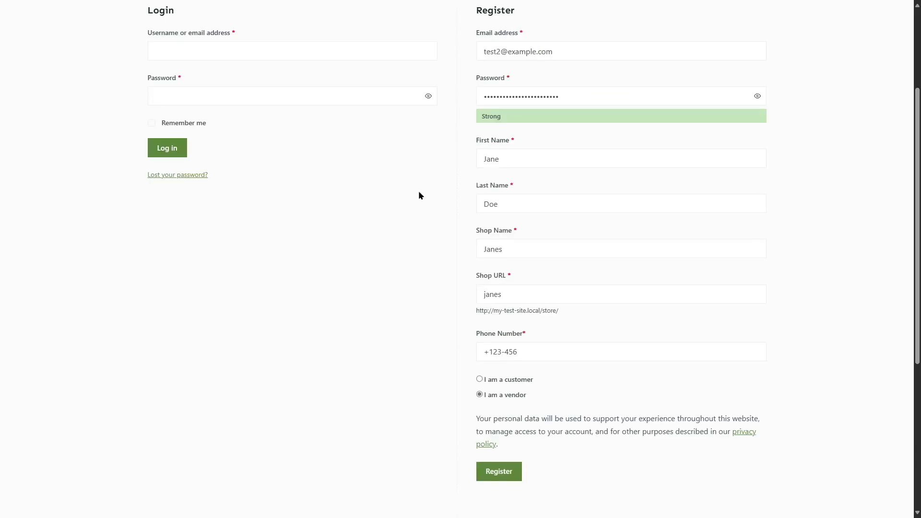
left_click(495, 480)
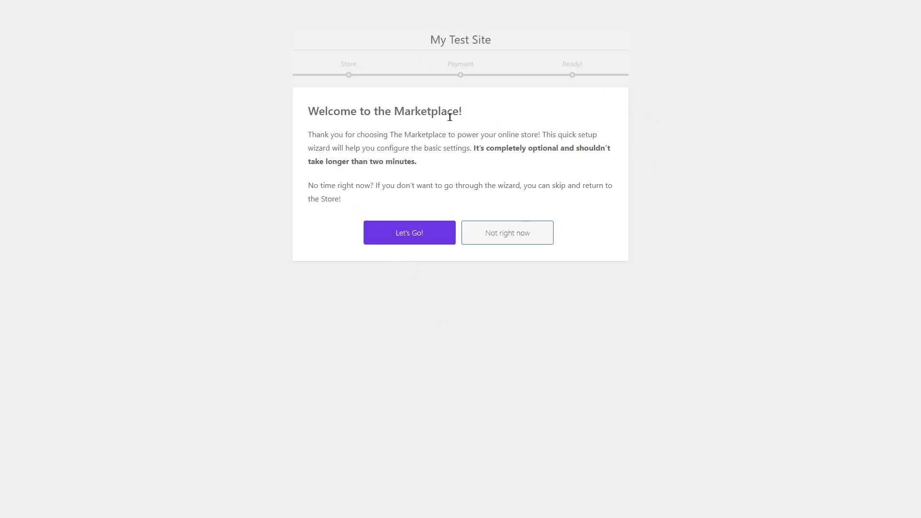
- Start the vendor setup wizard and save the store's street, city, post code, country and state
left_click(409, 234)
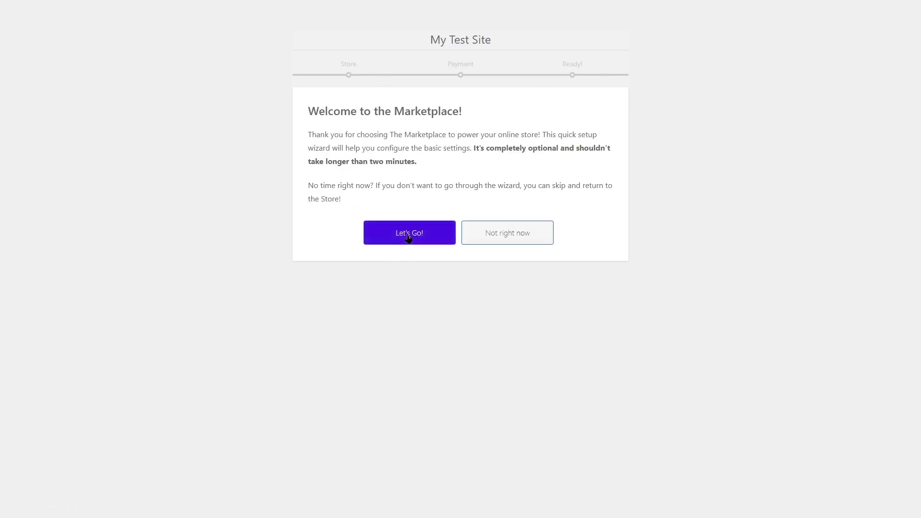
left_click(455, 140)
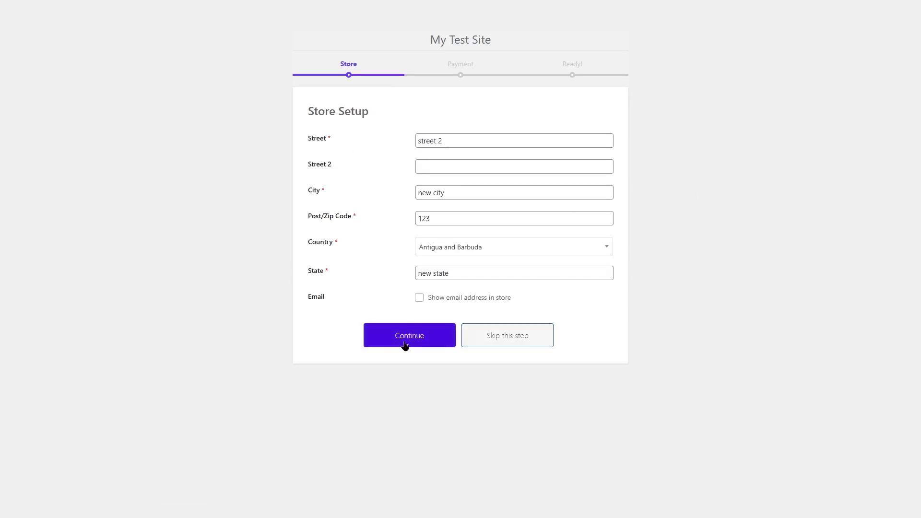
left_click(406, 346)
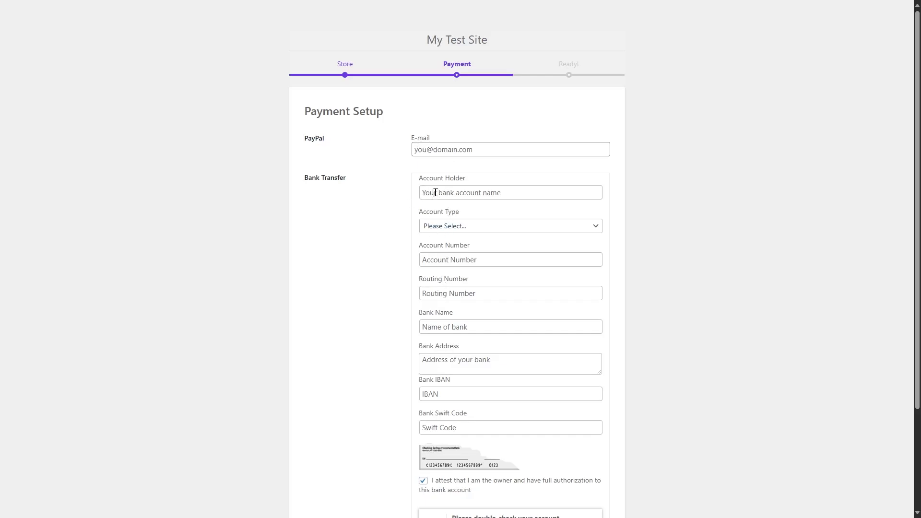
- Review the PayPal and bank transfer fields, skip the payment setup and go to the new store's dashboard
left_click(446, 229)
left_click(792, 236)
scroll(445, 427, "down", 3)
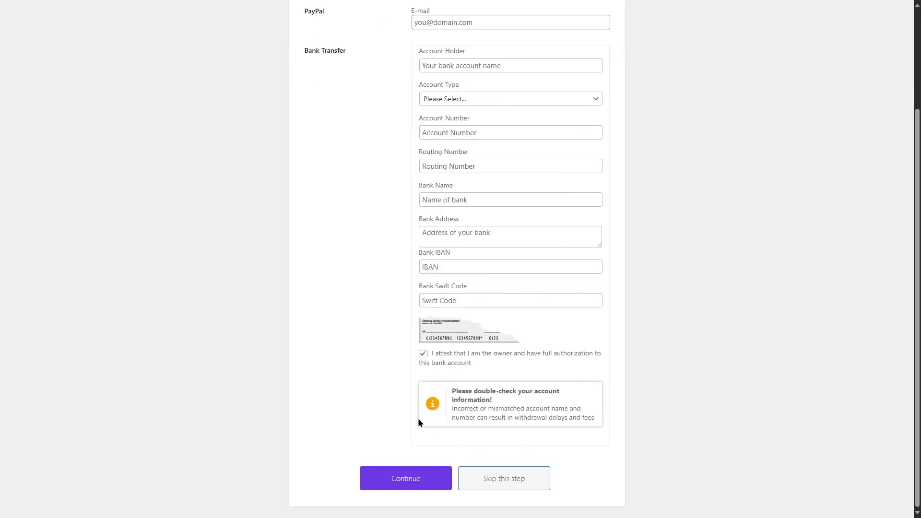
scroll(475, 407, "up", 3)
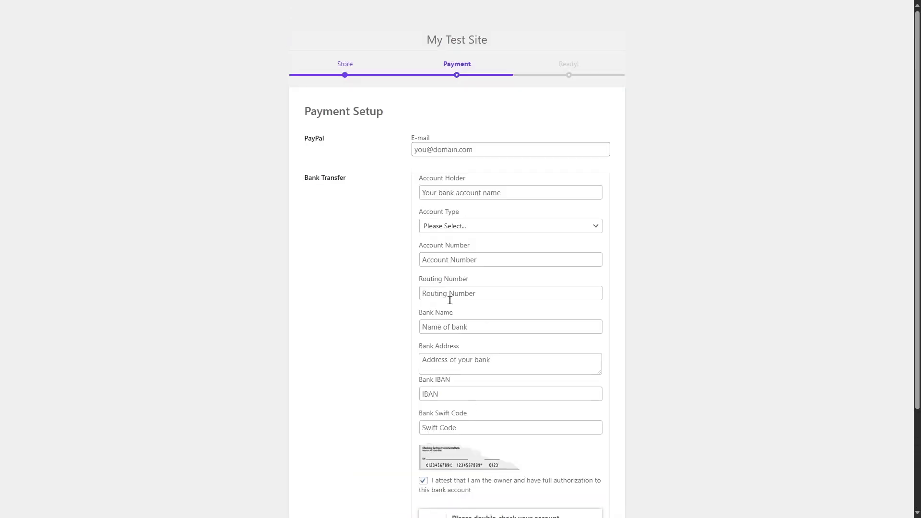
scroll(464, 311, "down", 3)
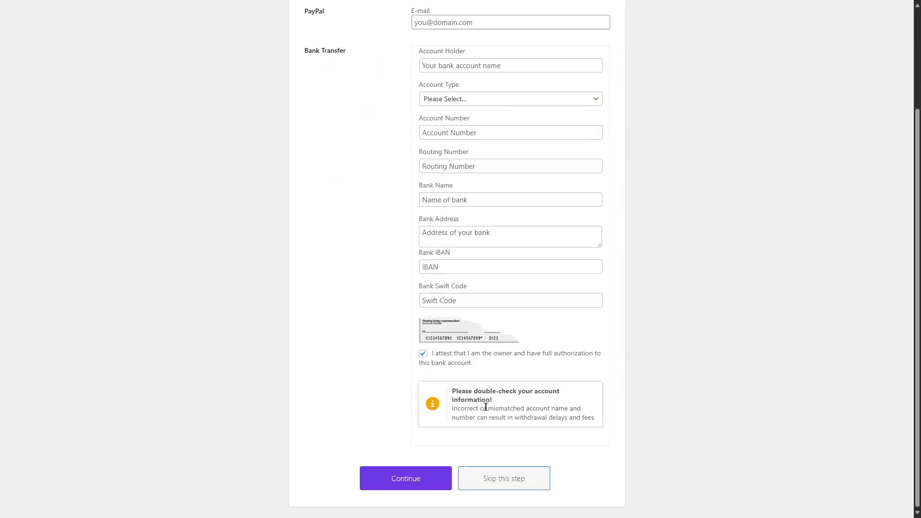
left_click(503, 482)
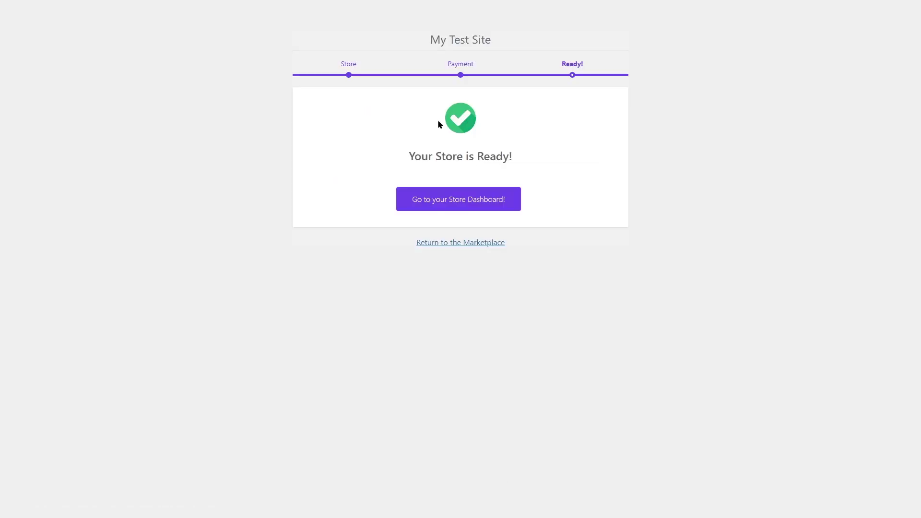
left_click(431, 204)
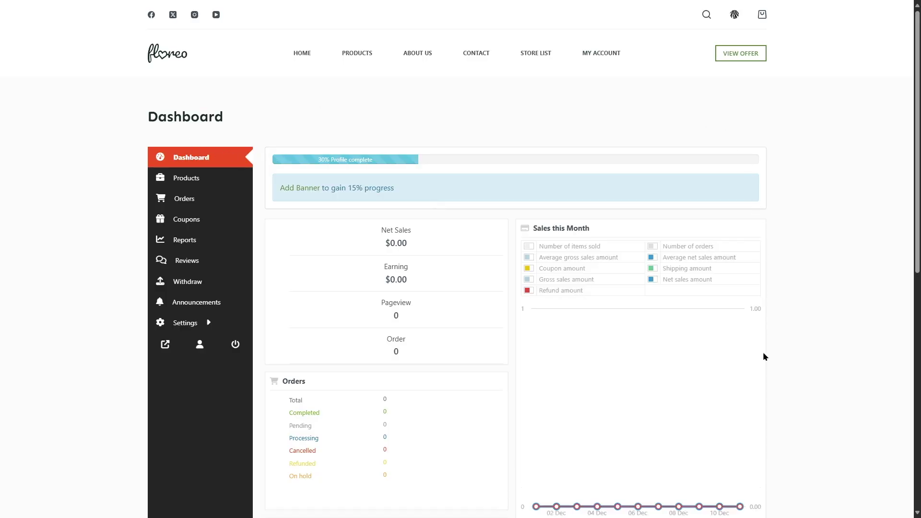
- Examine the vendor dashboard's sales and order overview as well as its Products page
scroll(766, 356, "down", 5)
scroll(766, 353, "up", 5)
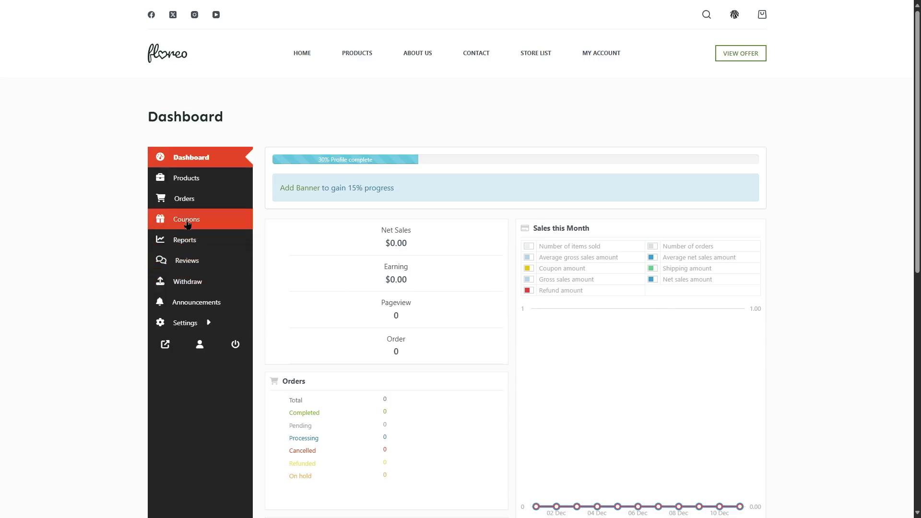
left_click(195, 177)
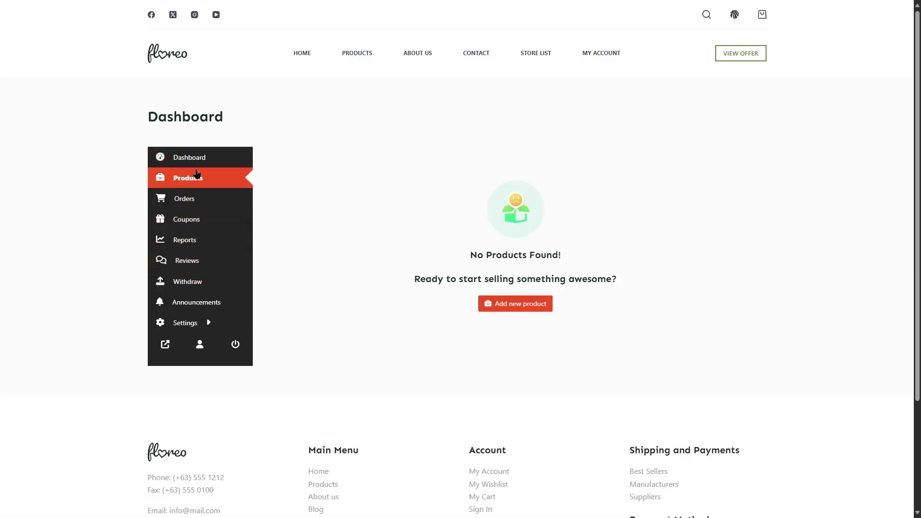
left_click(195, 161)
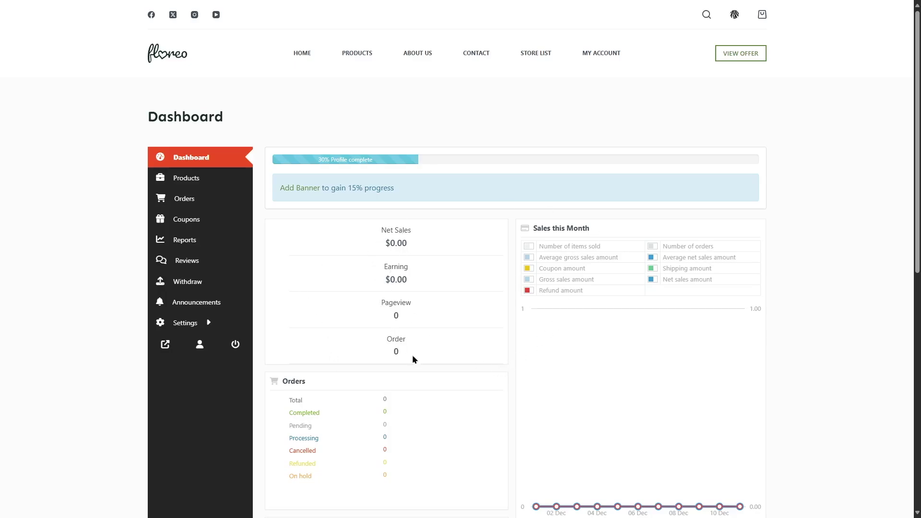
scroll(412, 358, "down", 4)
scroll(414, 355, "up", 5)
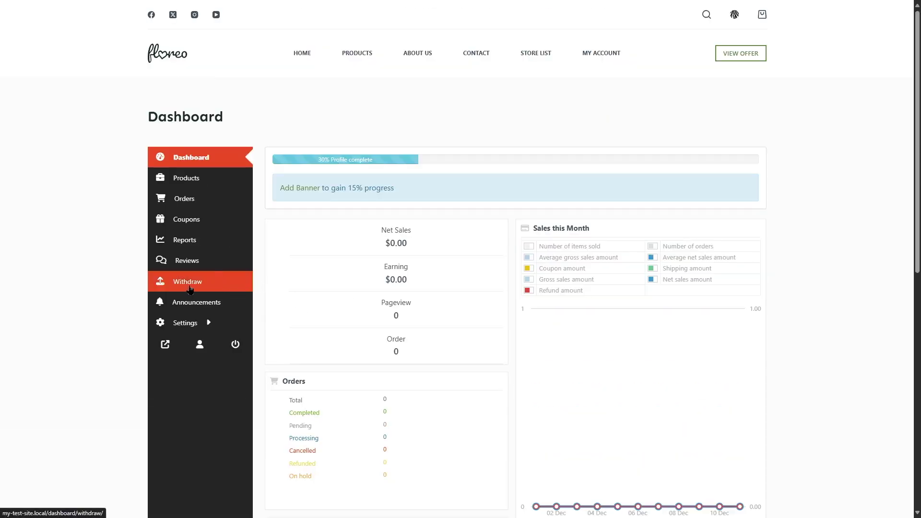
- Open the vendor's Withdraw page and examine the balance, payment details and payment methods
left_click(209, 288)
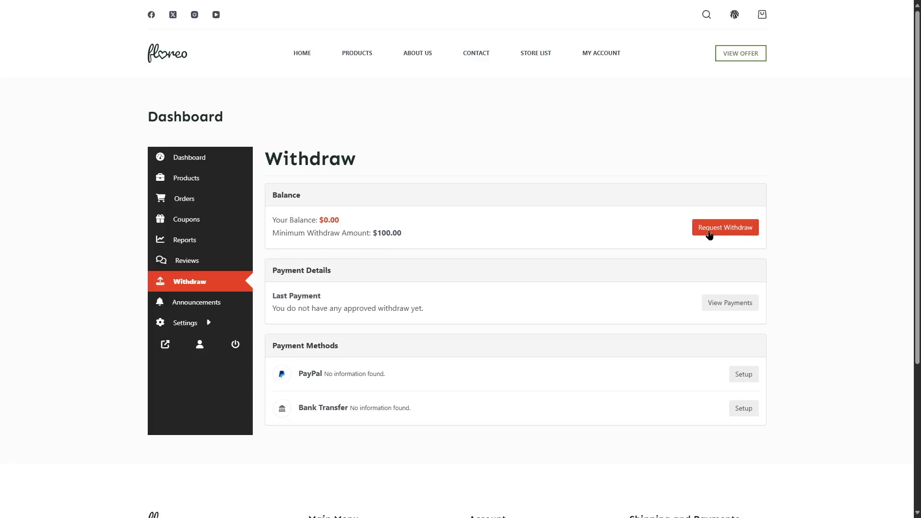
scroll(710, 235, "down", 2)
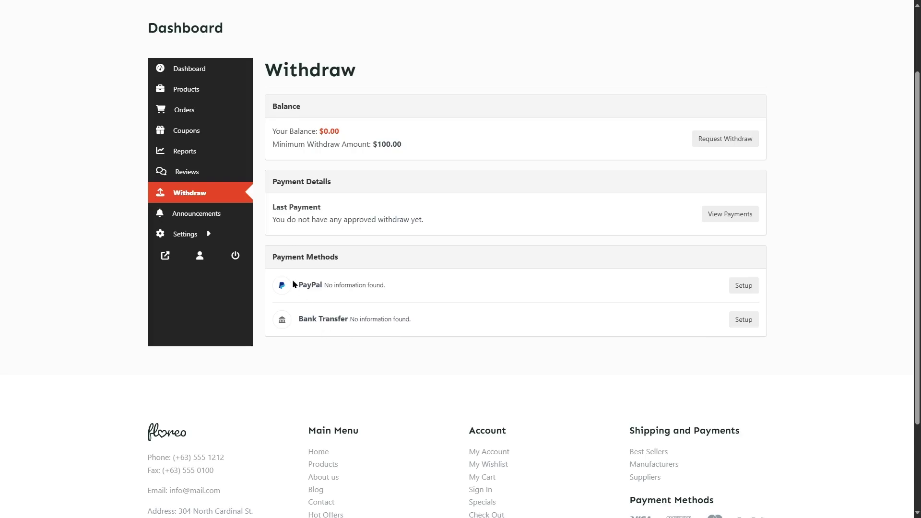
scroll(323, 318, "up", 2)
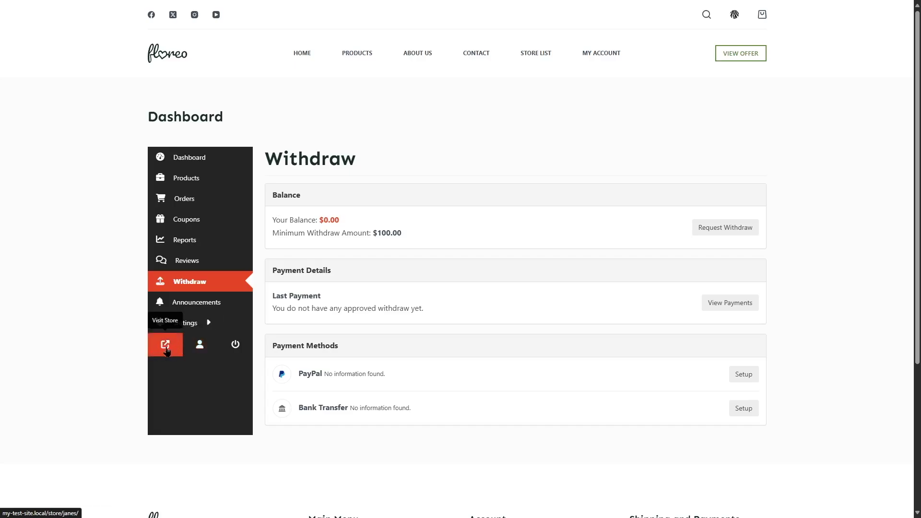
- Open the store settings through the dashboard's Add Banner prompt and review the banner, profile picture and address fields
left_click(214, 167)
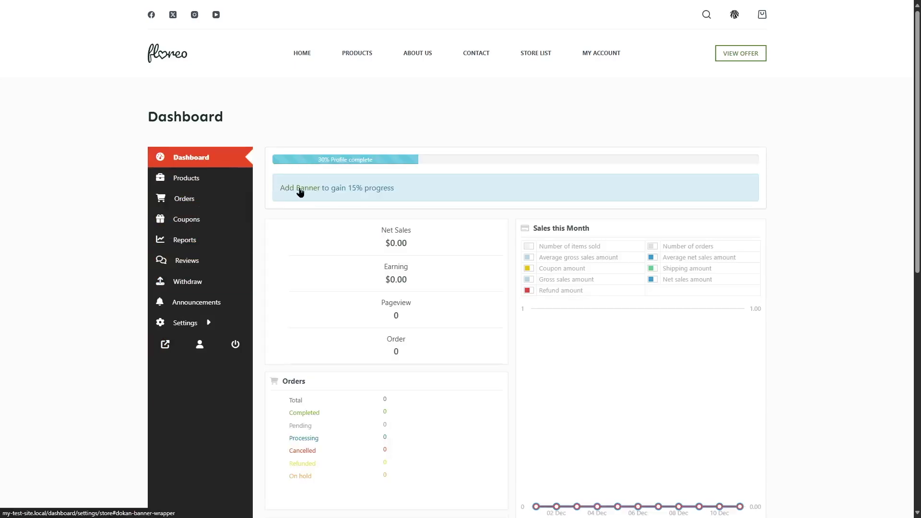
left_click(300, 192)
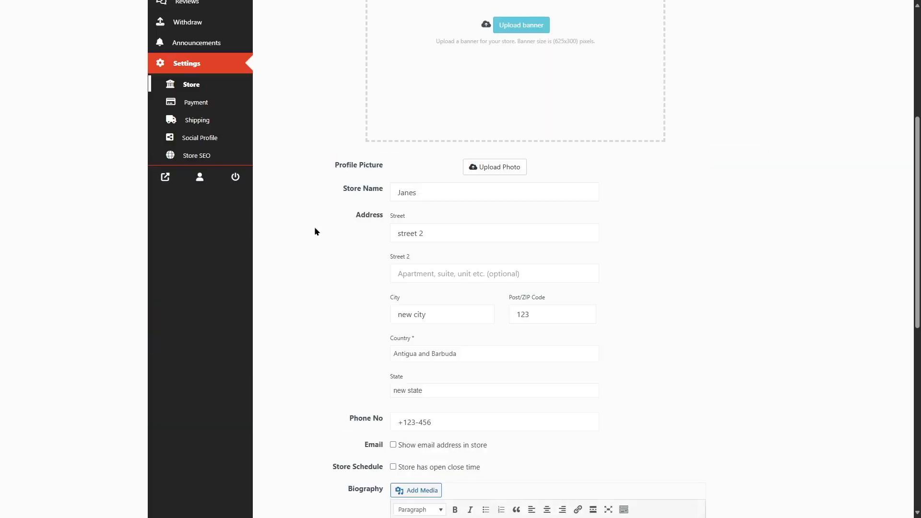
scroll(315, 230, "up", 4)
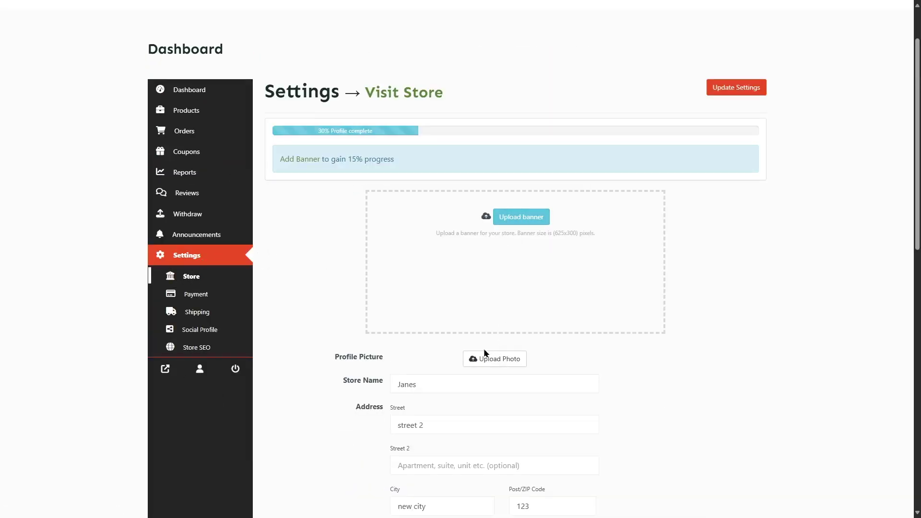
scroll(483, 354, "down", 2)
scroll(329, 383, "up", 3)
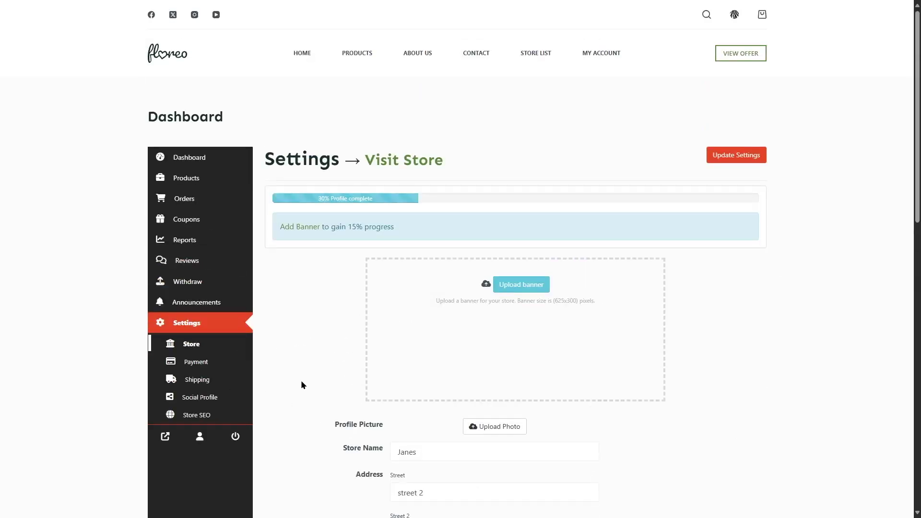
- Start a new vendor product titled "a nice plant" and give it the potted round bush picture as cover image
left_click(171, 186)
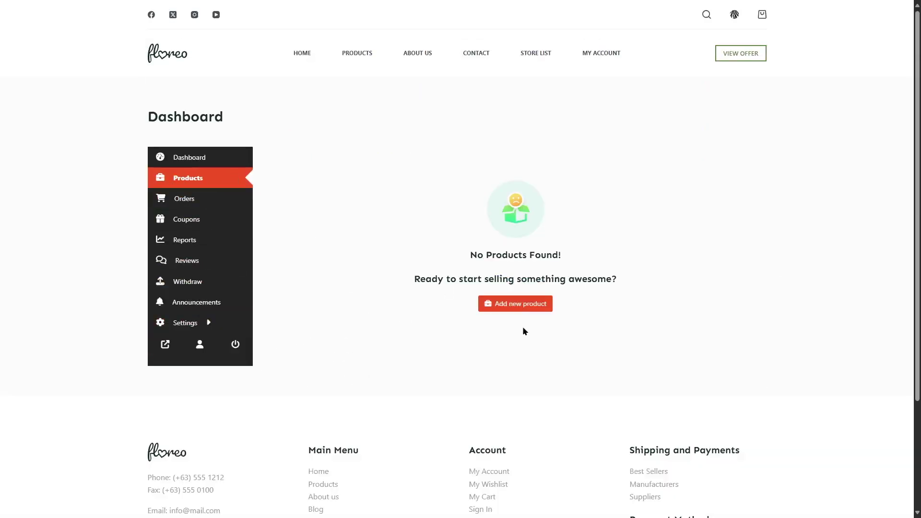
left_click(505, 308)
left_click(301, 204)
type("a nice plant")
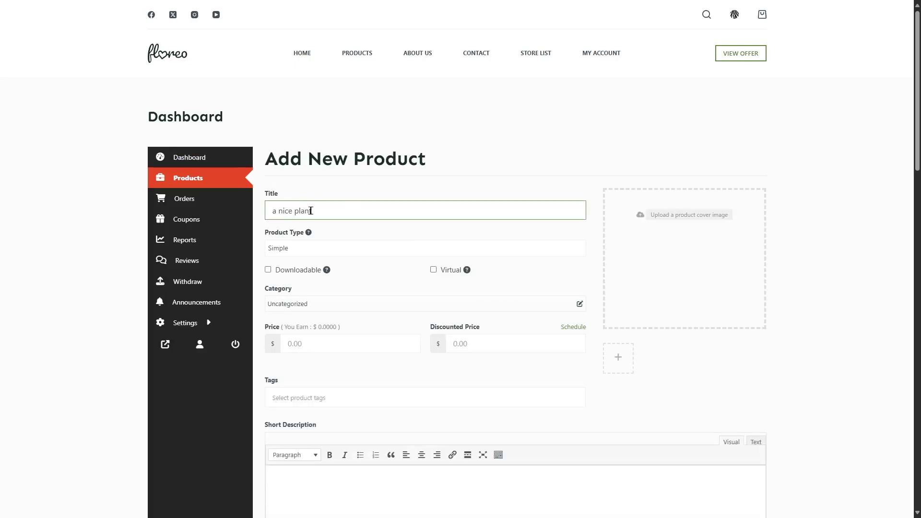
left_click(688, 219)
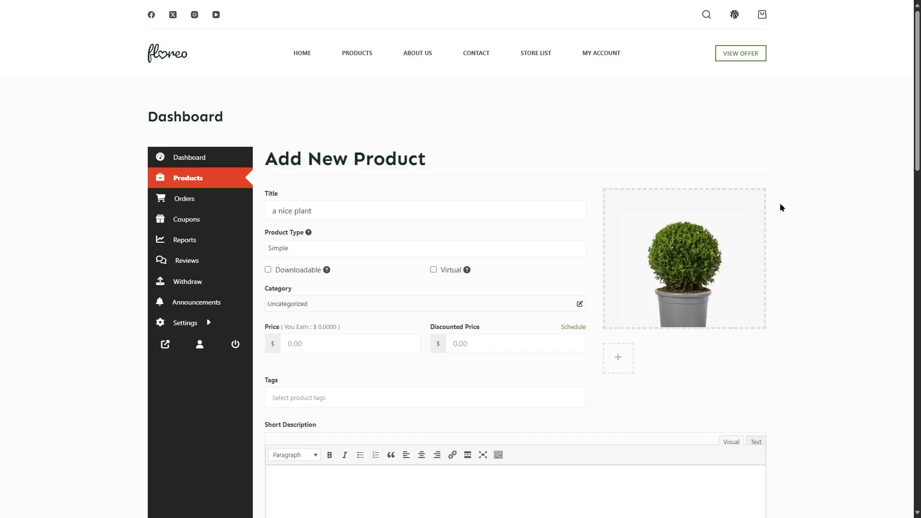
- Keep the new product's type as Simple and set its category to Office Plants
left_click(310, 249)
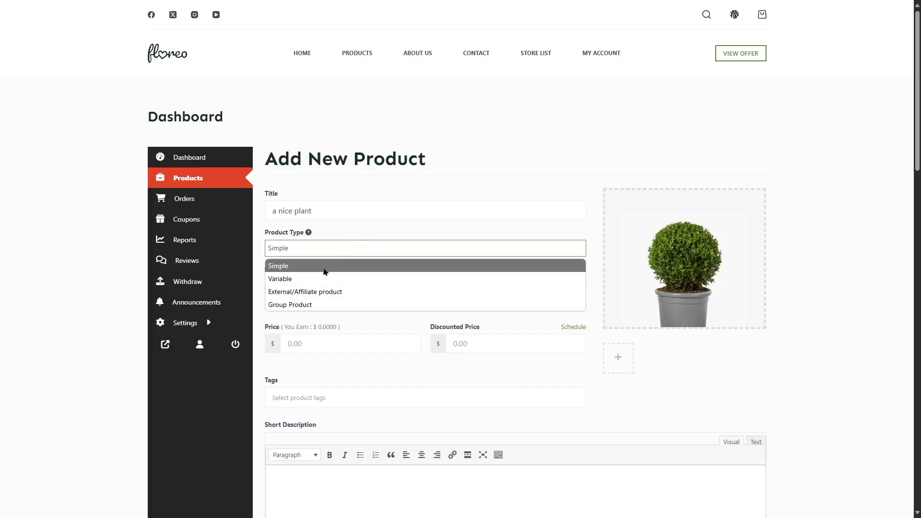
left_click(348, 244)
left_click(361, 304)
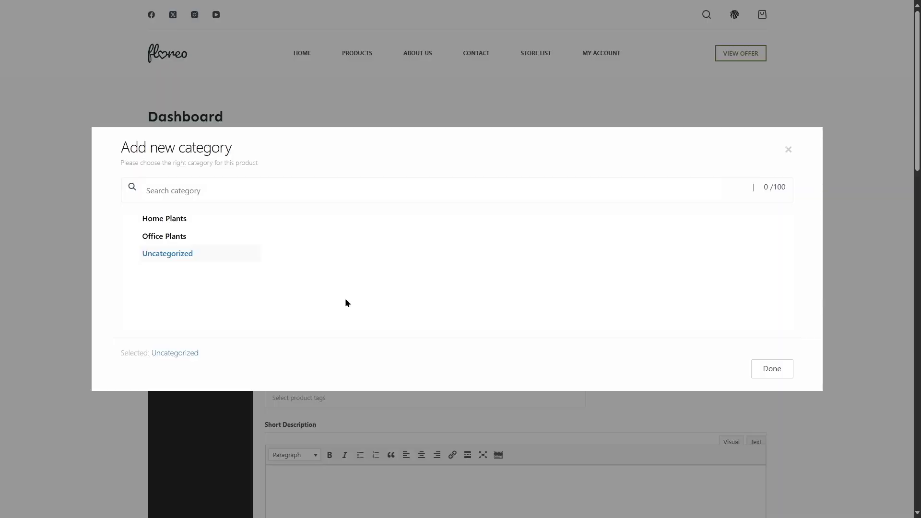
left_click(164, 236)
- Set the new product's price to $12.99 and its discounted price to $10
left_click(334, 345)
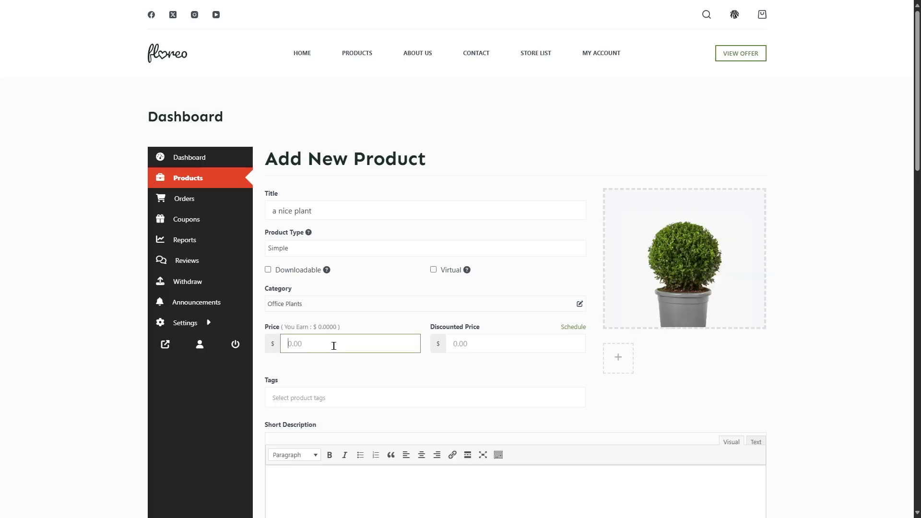
type("12.99")
key("Tab")
type("10")
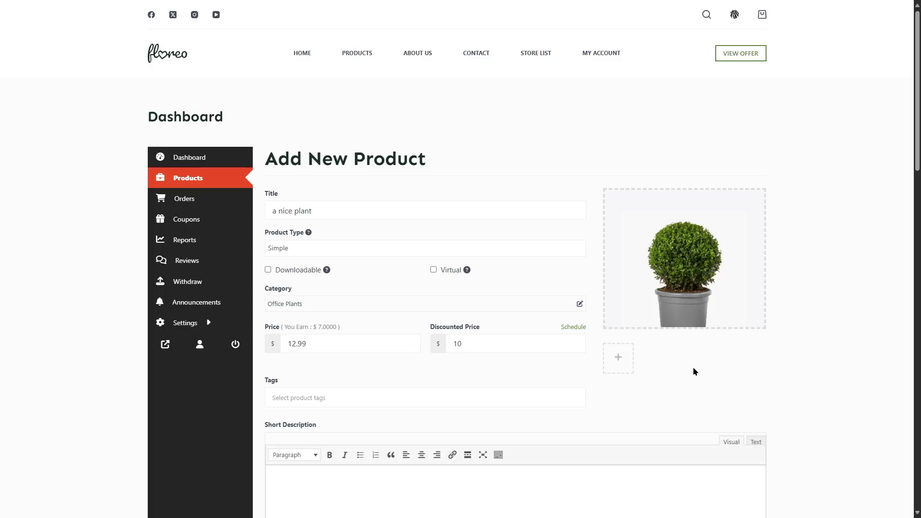
- Enter "Some description." as both the short description and the description of the product
scroll(595, 359, "down", 2)
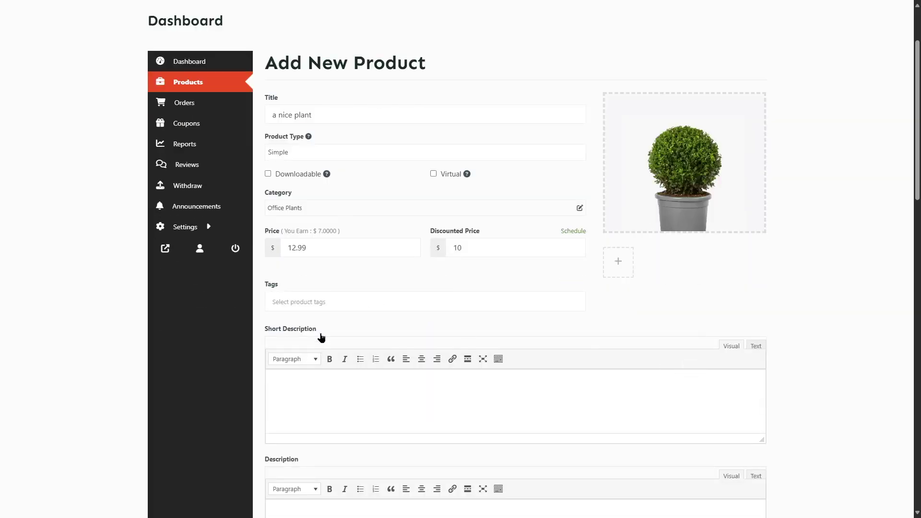
scroll(317, 331, "down", 2)
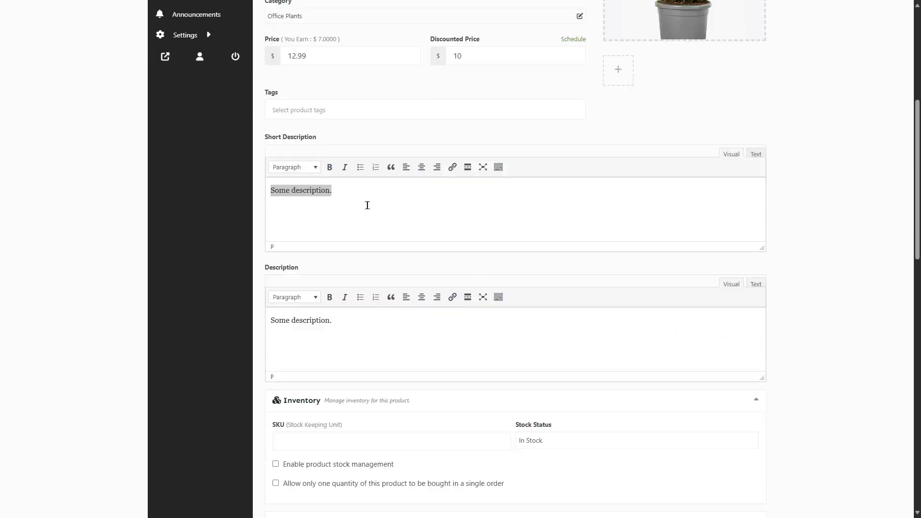
left_click(366, 204)
- Examine the product's inventory options, including stock management, and the shipping, linked products, attribute and other options
scroll(344, 360, "down", 2)
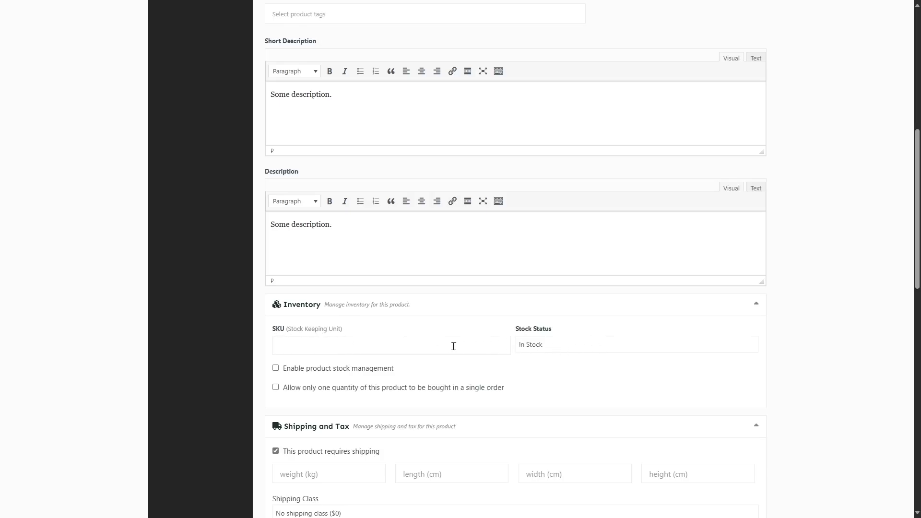
left_click(363, 369)
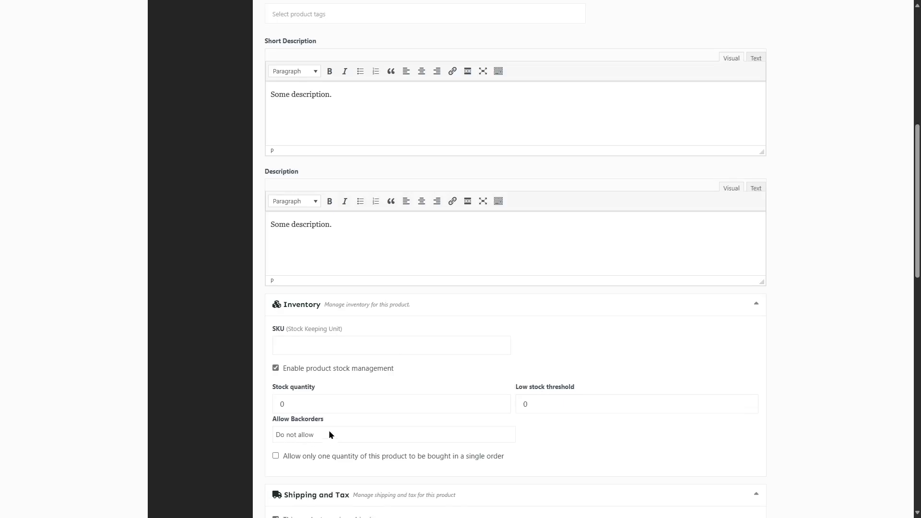
left_click(300, 367)
scroll(409, 410, "down", 2)
scroll(410, 413, "down", 1)
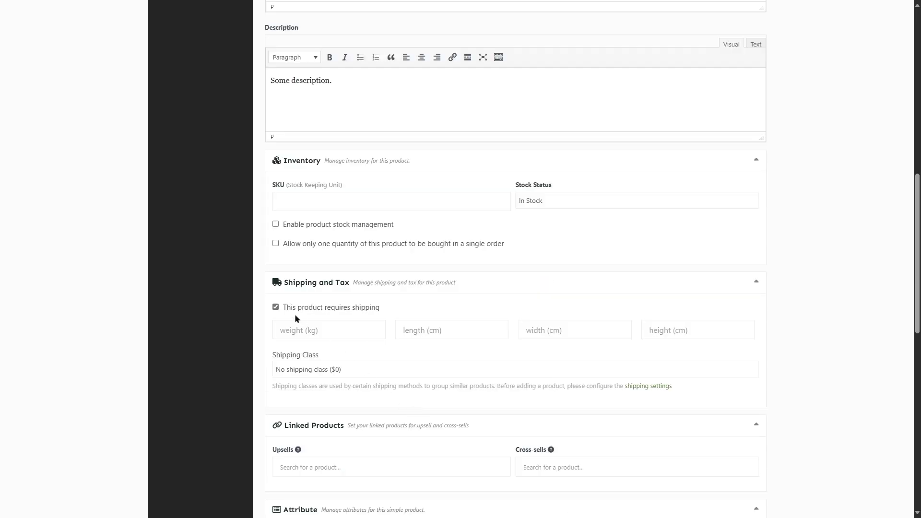
scroll(614, 313, "down", 2)
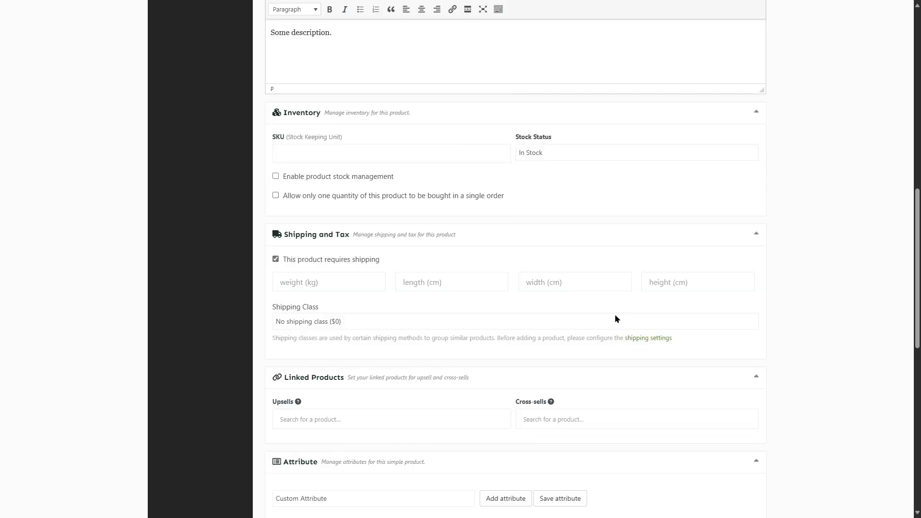
scroll(510, 355, "down", 7)
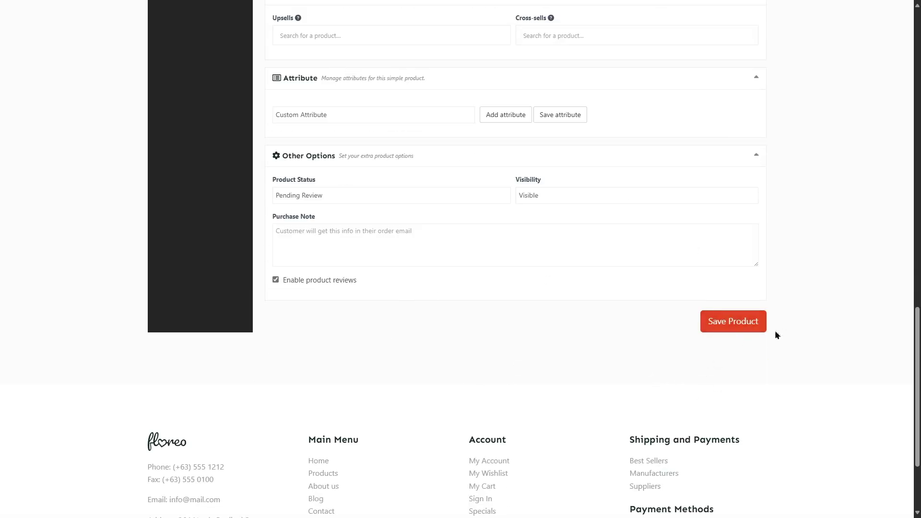
- Save the product and open the vendor's product list to check its status
left_click(740, 323)
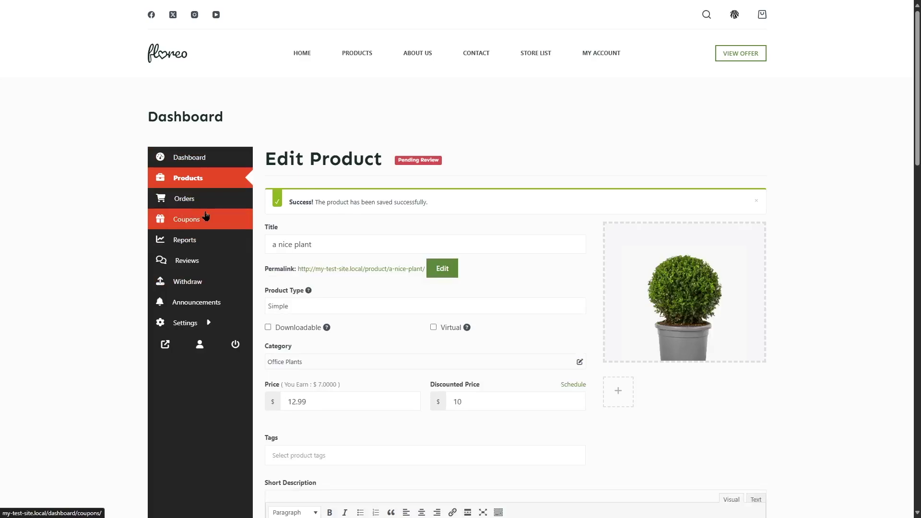
left_click(214, 187)
mouse_move(599, 276)
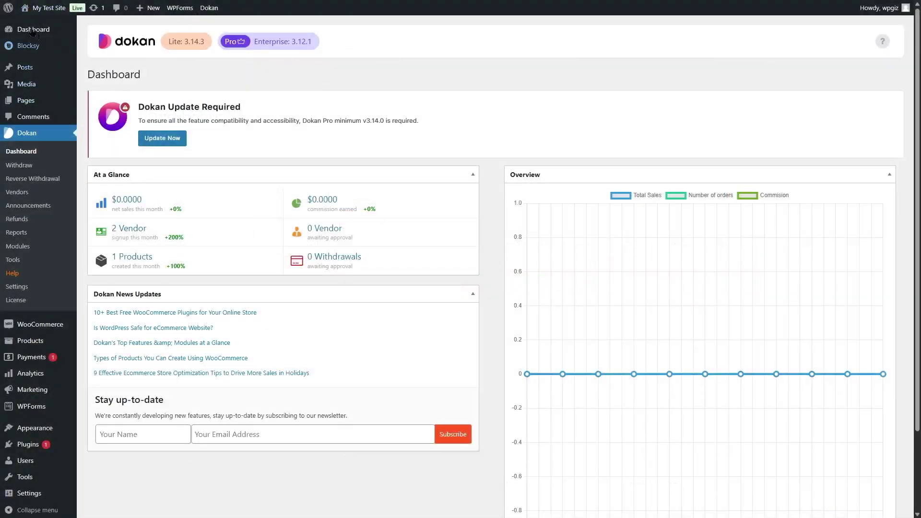
- Visit the storefront as administrator and open the new vendor's store from the store list
mouse_move(34, 7)
left_click(35, 24)
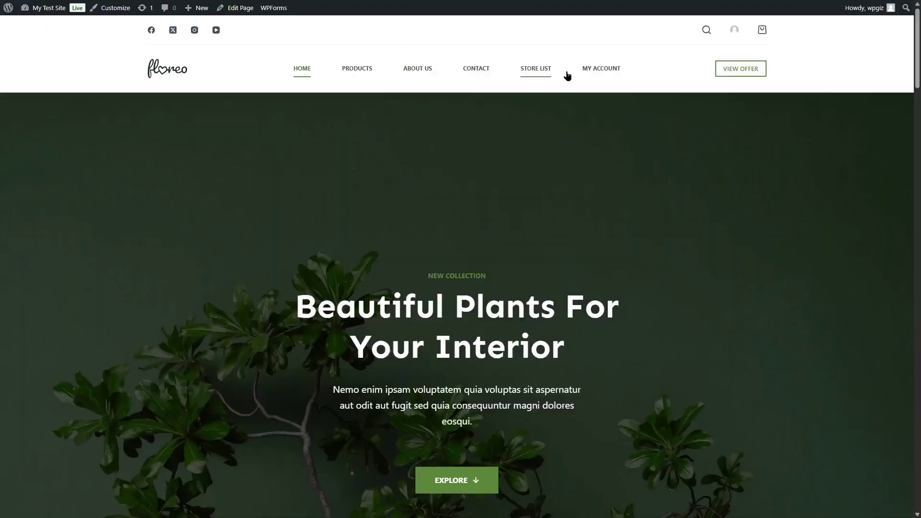
left_click(543, 71)
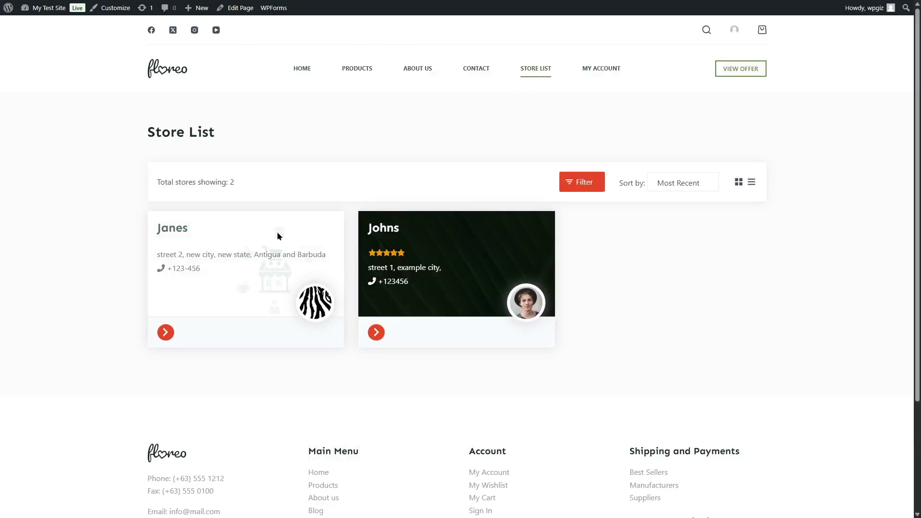
left_click(165, 332)
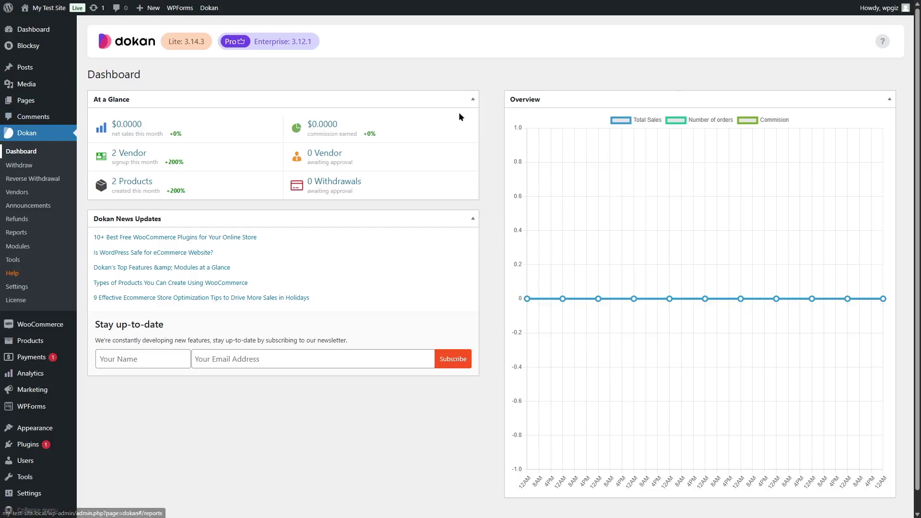
- From the Dokan vendor list, find the new vendor's pending product "a nice plant" and publish it
left_click(26, 193)
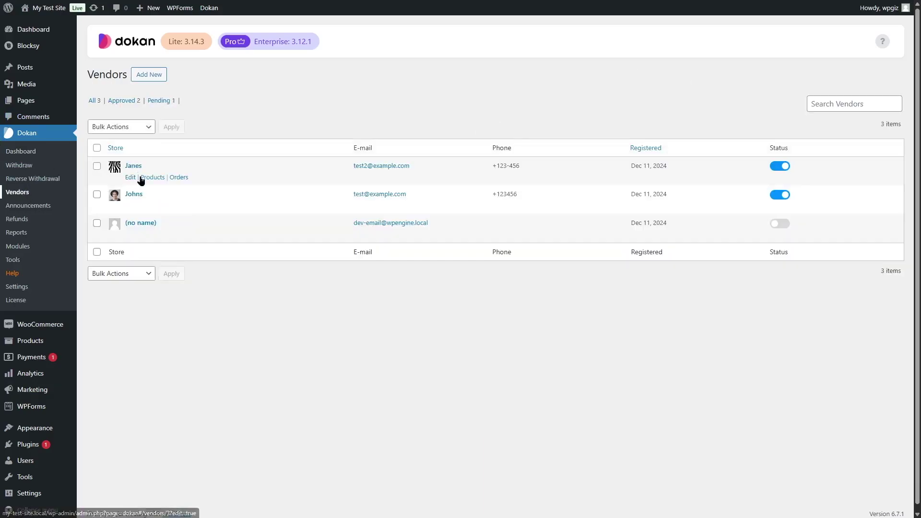
left_click(147, 178)
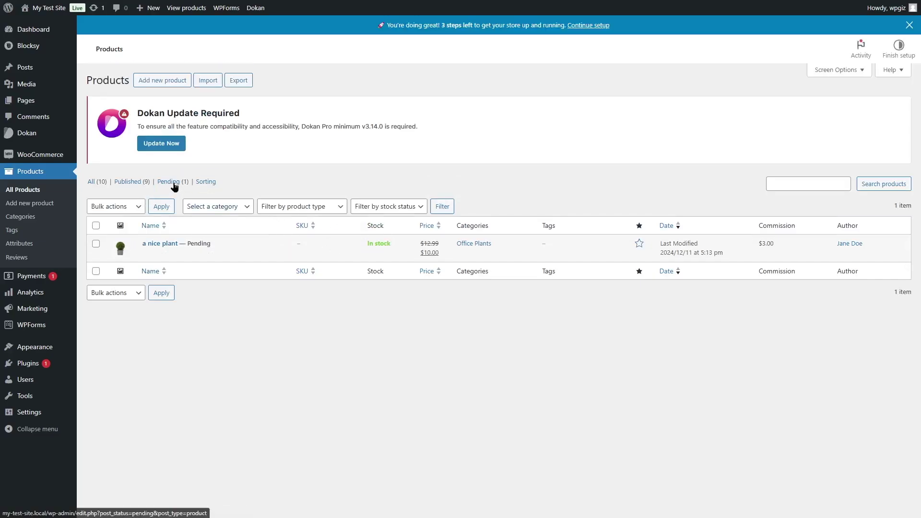
left_click(179, 185)
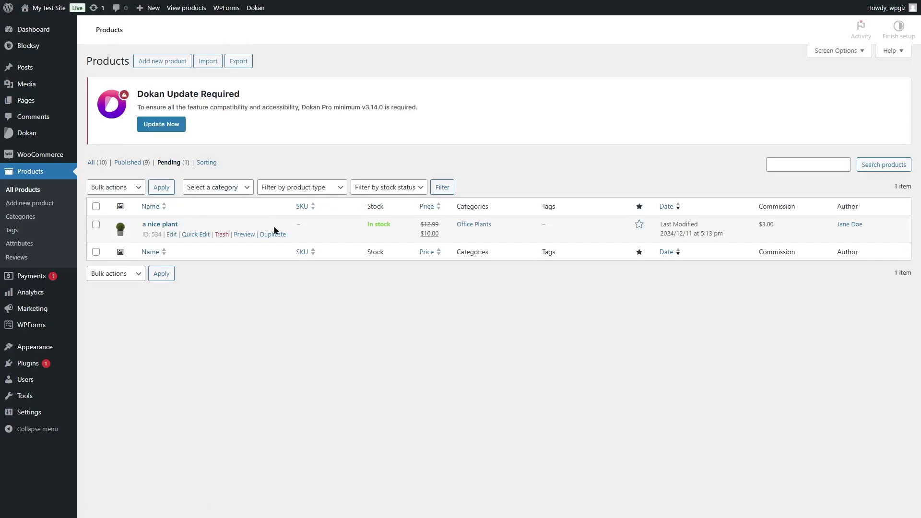
left_click(172, 256)
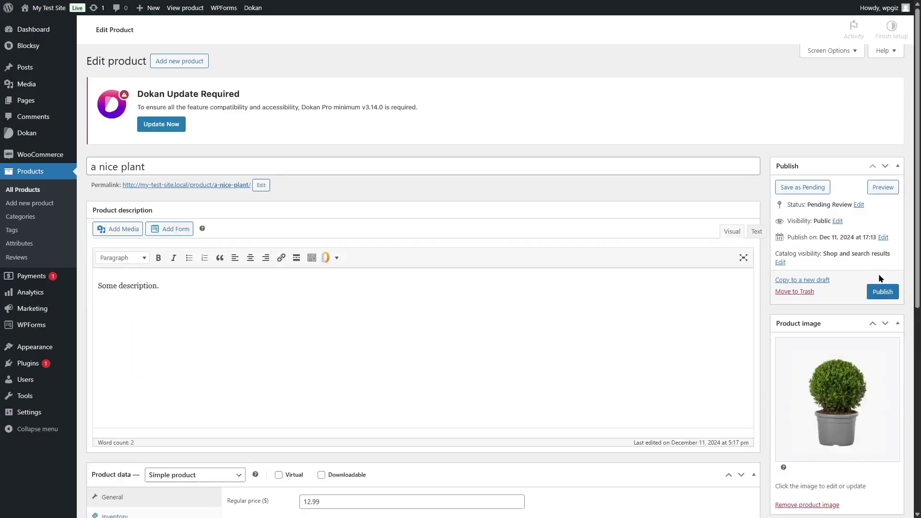
left_click(881, 291)
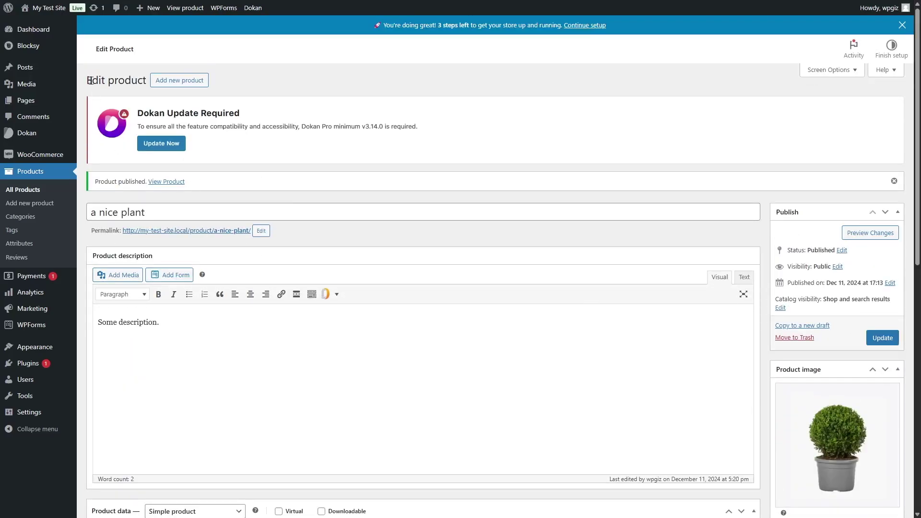
- Return to the storefront and view the products in the new vendor's store through the store list
mouse_move(49, 8)
left_click(47, 27)
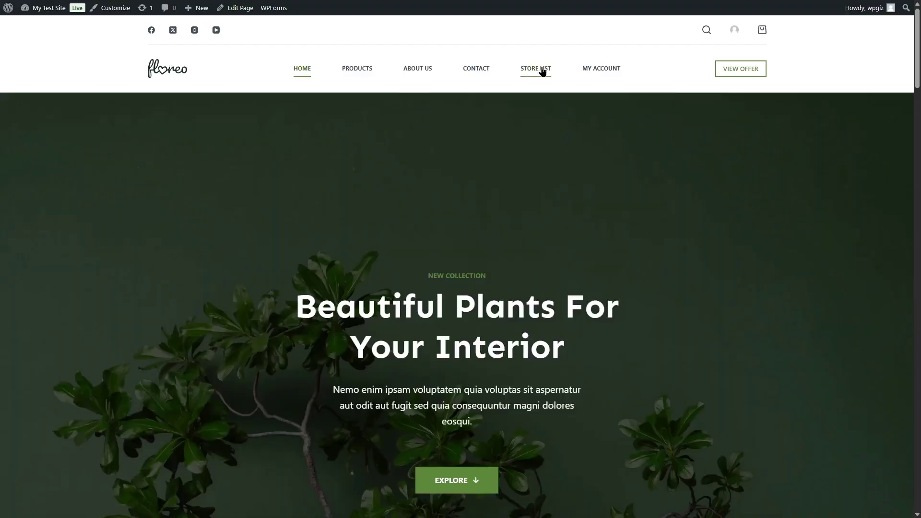
left_click(543, 71)
left_click(166, 333)
scroll(387, 373, "down", 2)
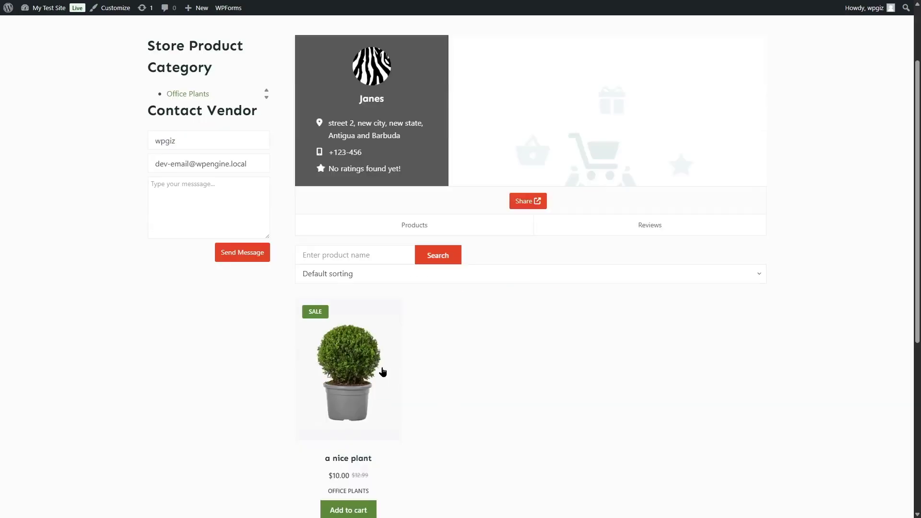
scroll(336, 346, "down", 2)
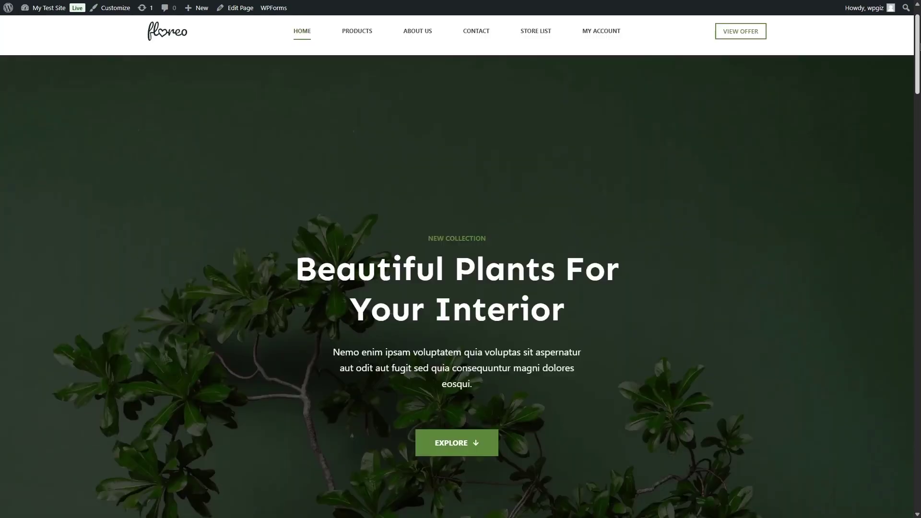
left_click_drag(919, 46, 918, 86)
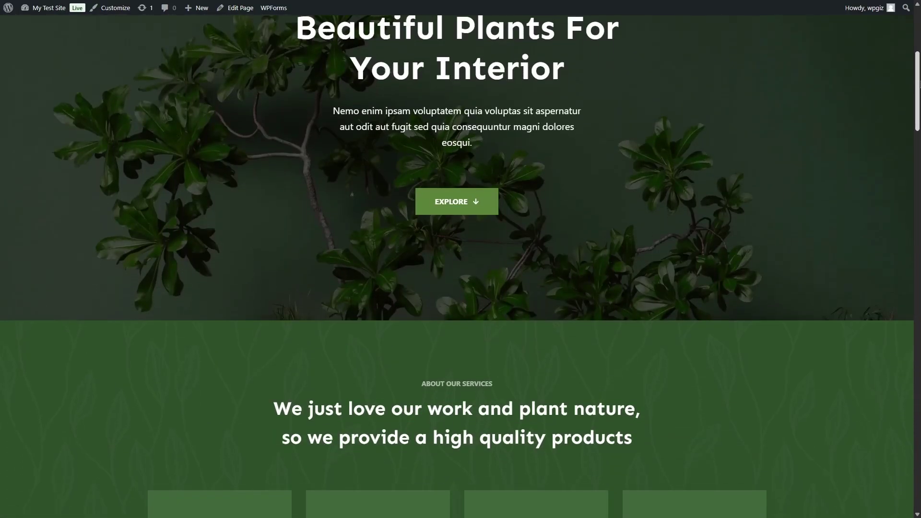